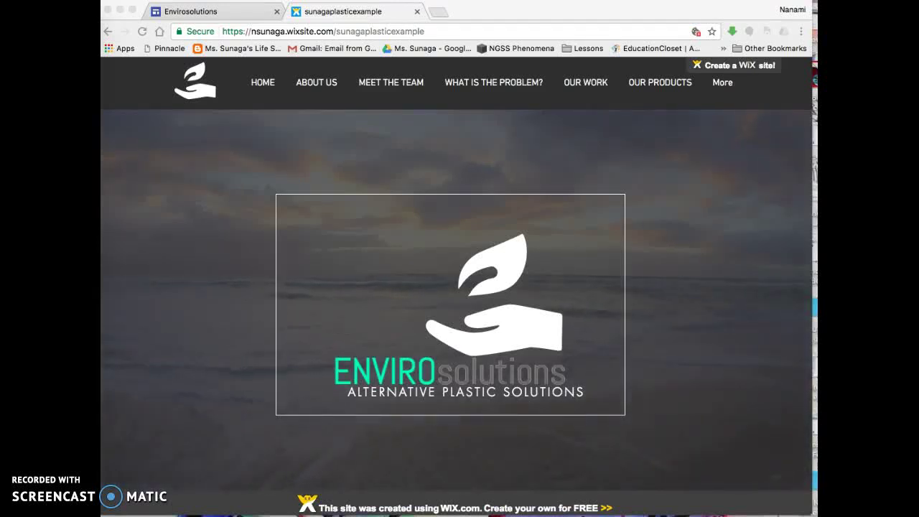
In the Envirosolutions editor, widen the LEARN ABOUT PLASTIC POLLUTION! title so POLLUTION! fits one line
scroll(409, 279, down, 7)
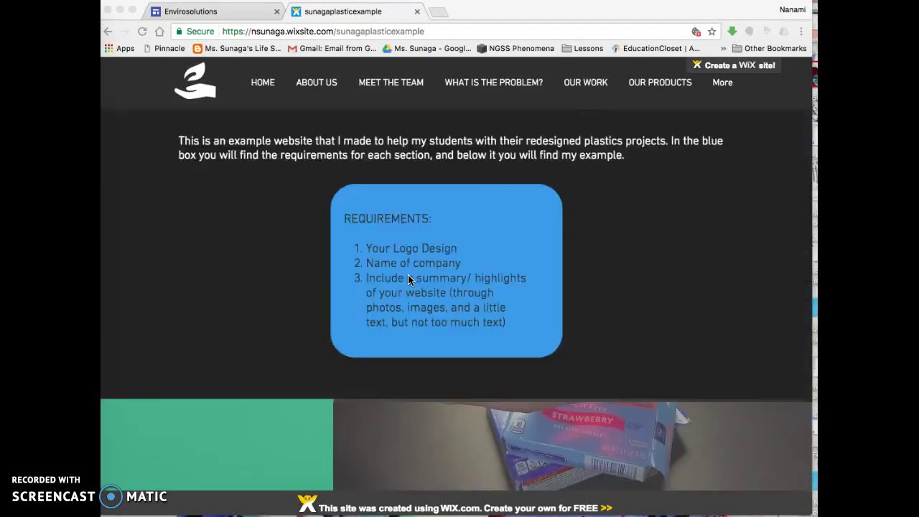
scroll(408, 279, down, 4)
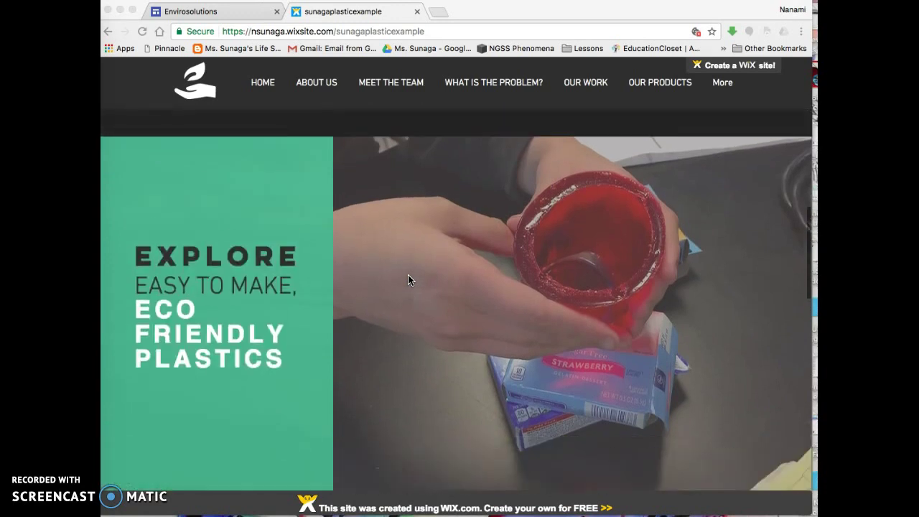
scroll(580, 381, down, 6)
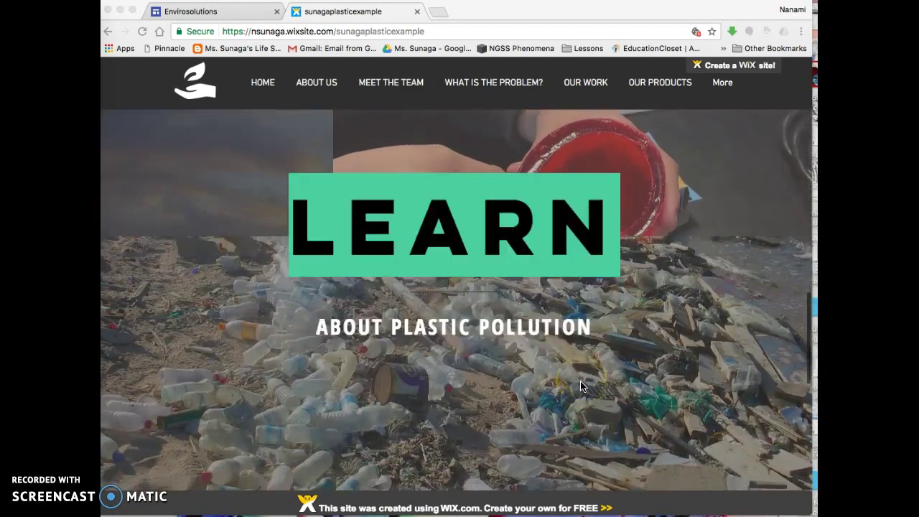
scroll(580, 386, down, 5)
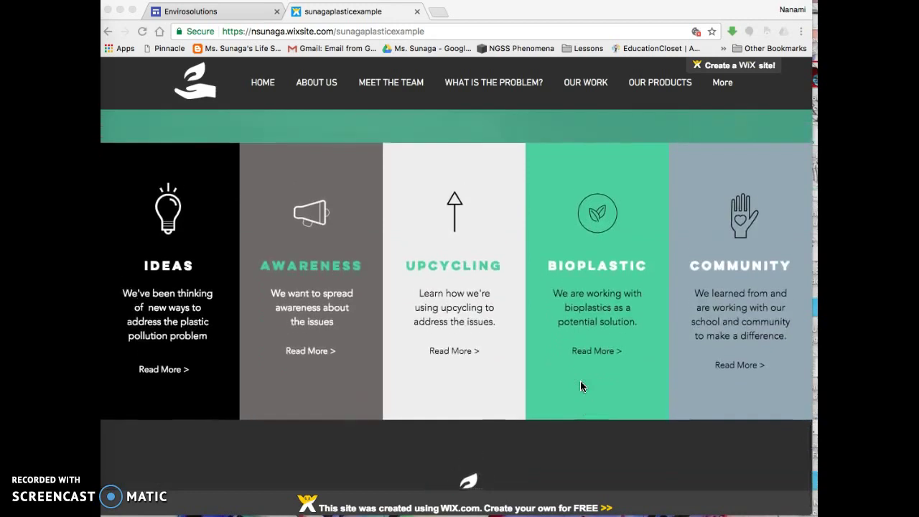
scroll(580, 386, up, 7)
scroll(581, 386, up, 8)
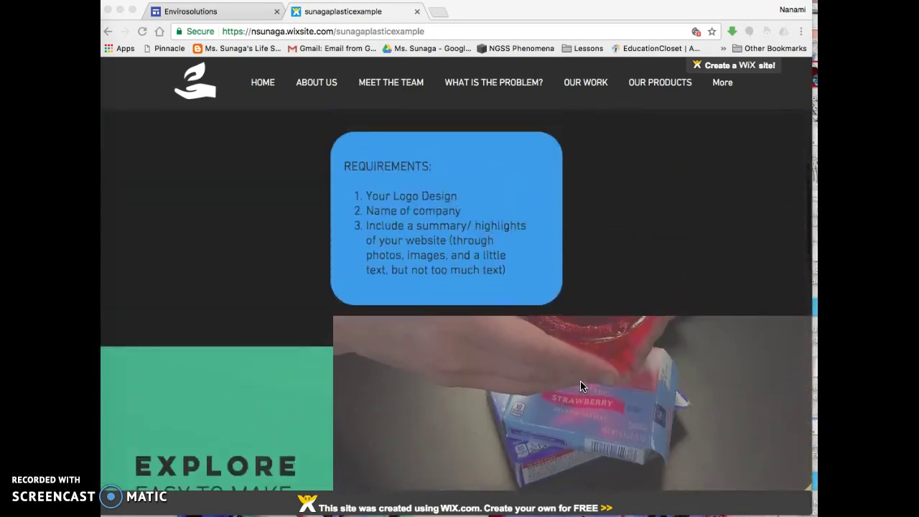
scroll(582, 385, up, 4)
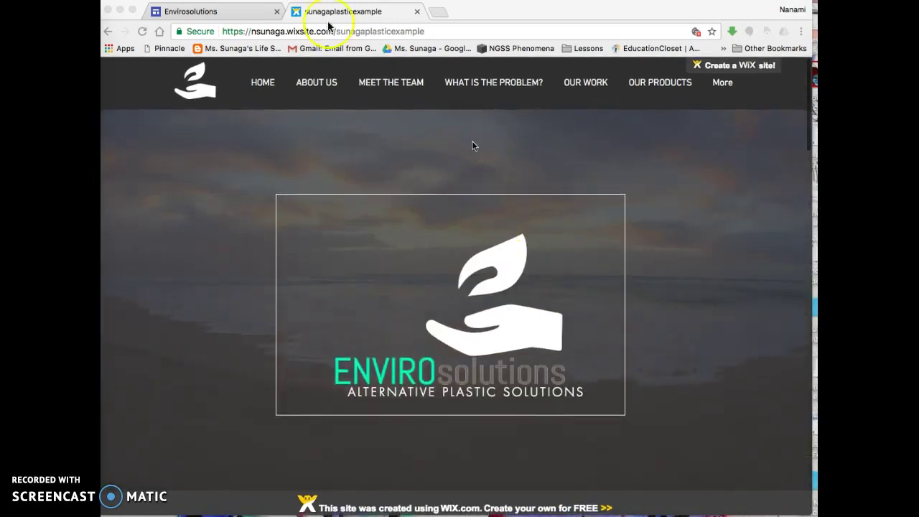
click(228, 12)
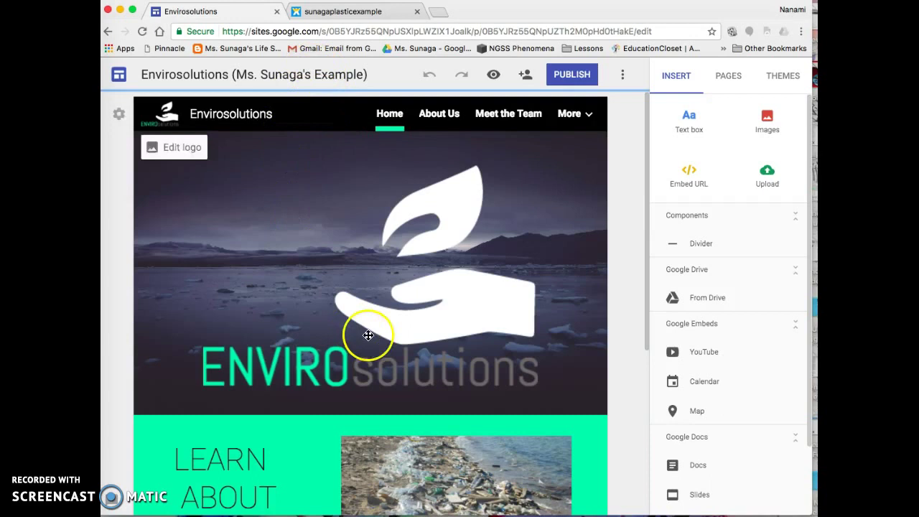
scroll(394, 396, down, 3)
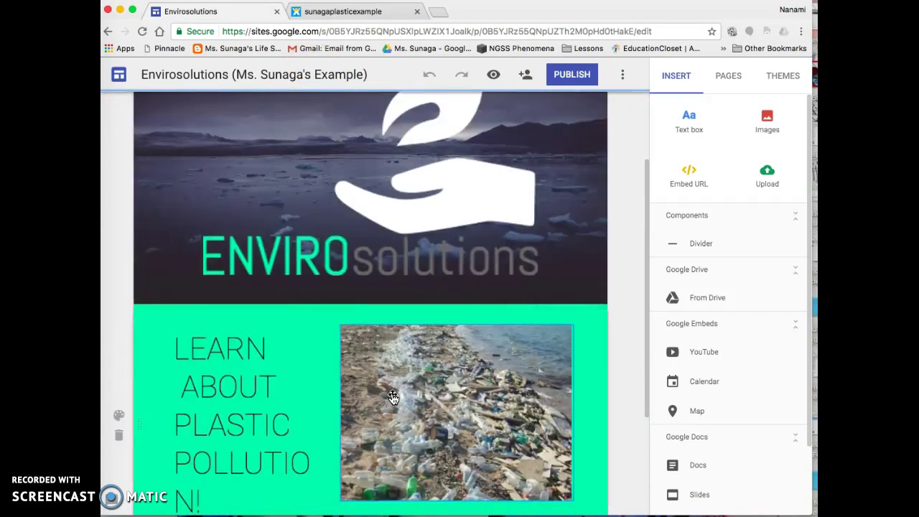
scroll(394, 397, down, 2)
click(244, 385)
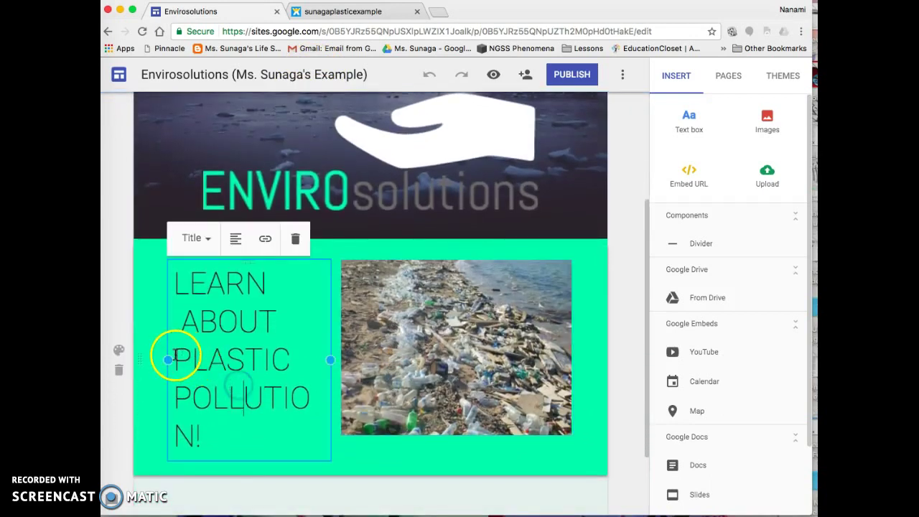
drag(169, 359, 153, 358)
Narrow the empty text box below the section to the right side and give it the Title style
scroll(269, 363, down, 3)
click(269, 363)
click(264, 355)
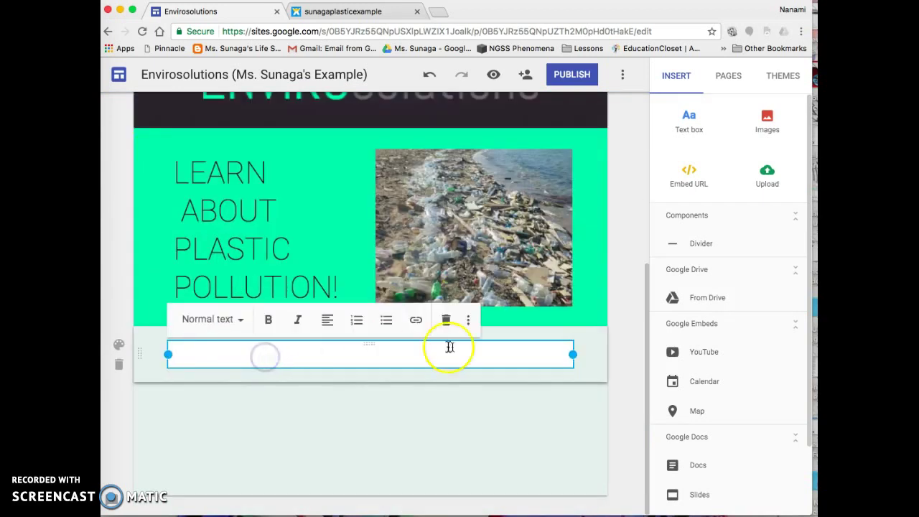
drag(259, 349, 429, 345)
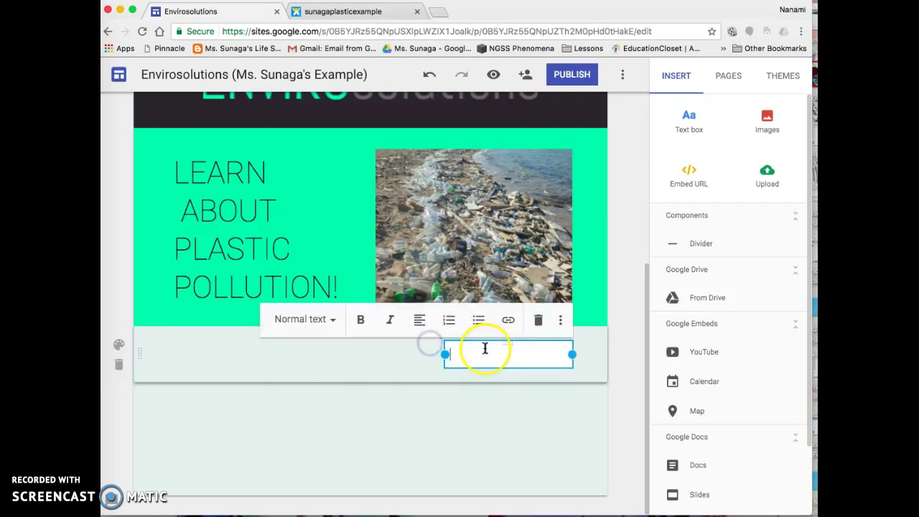
click(315, 320)
click(304, 351)
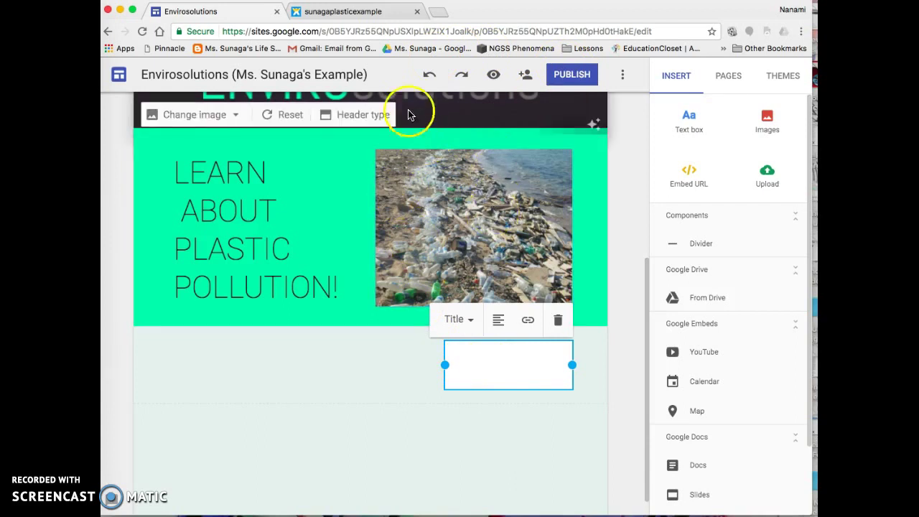
Scroll the Wix example to its TAKE ACTION section reading 'Help make your world a cleaner, healthier place.'
click(365, 13)
scroll(360, 257, down, 10)
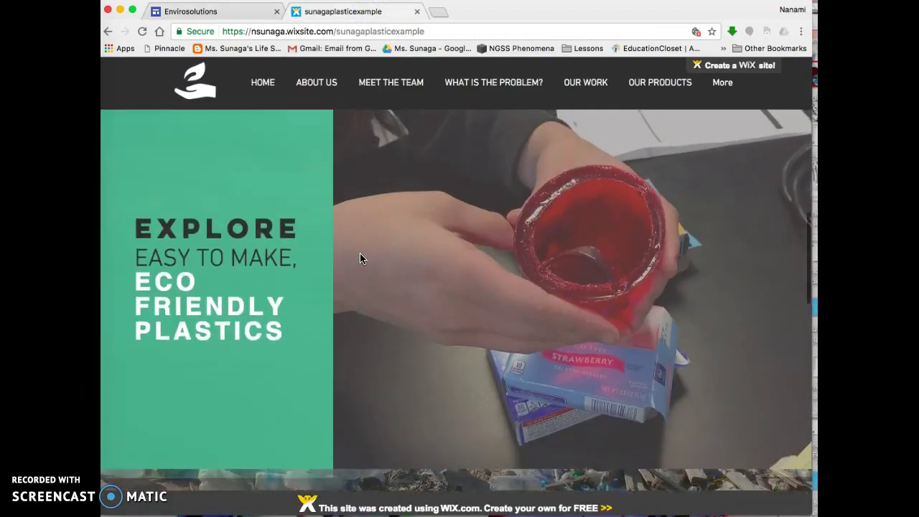
scroll(361, 255, down, 4)
scroll(360, 257, down, 8)
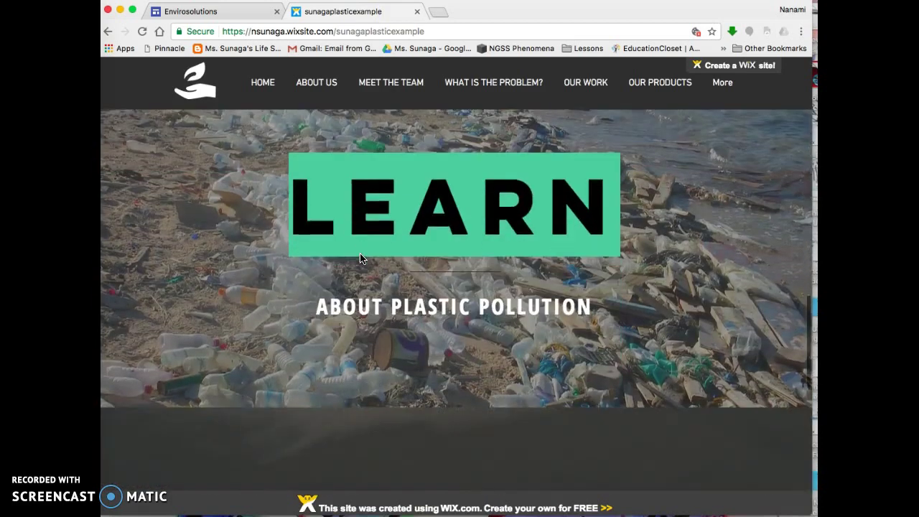
scroll(361, 258, up, 1)
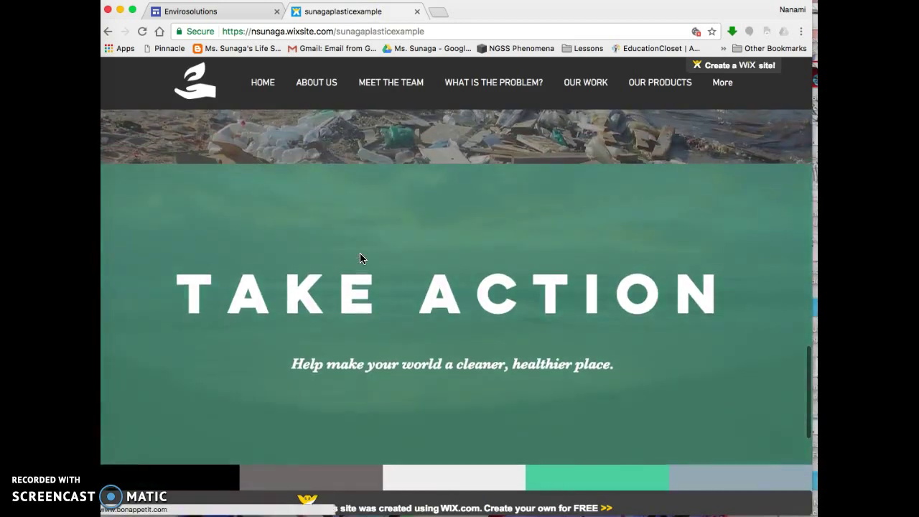
click(290, 48)
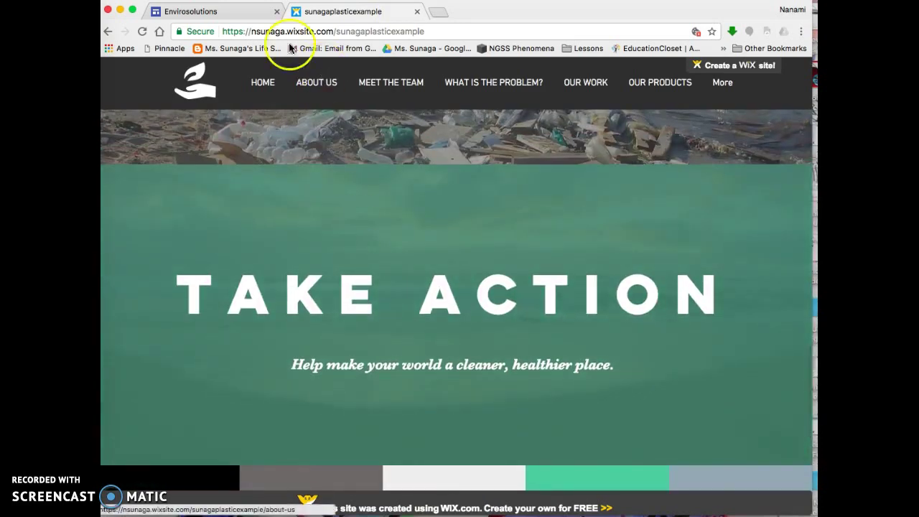
click(193, 13)
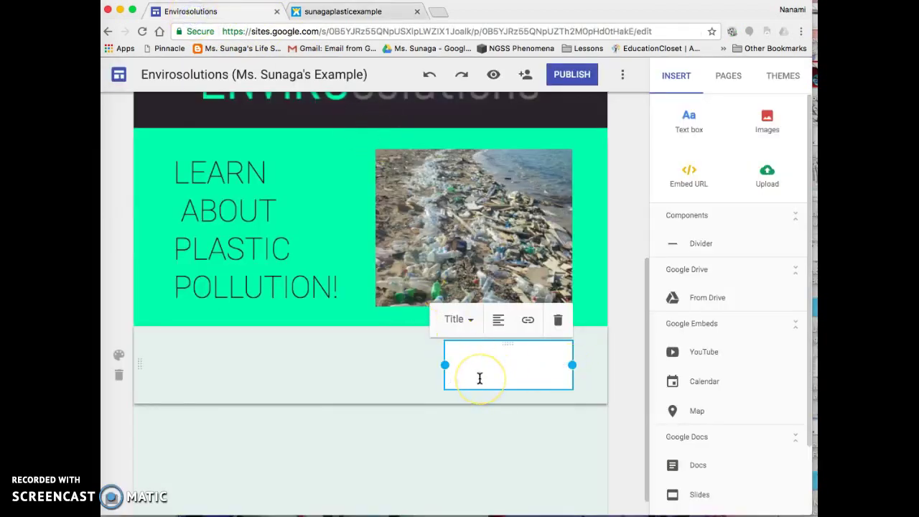
Stretch the title box across the section and centre-align the TAKE ACTION title
drag(444, 364, 179, 361)
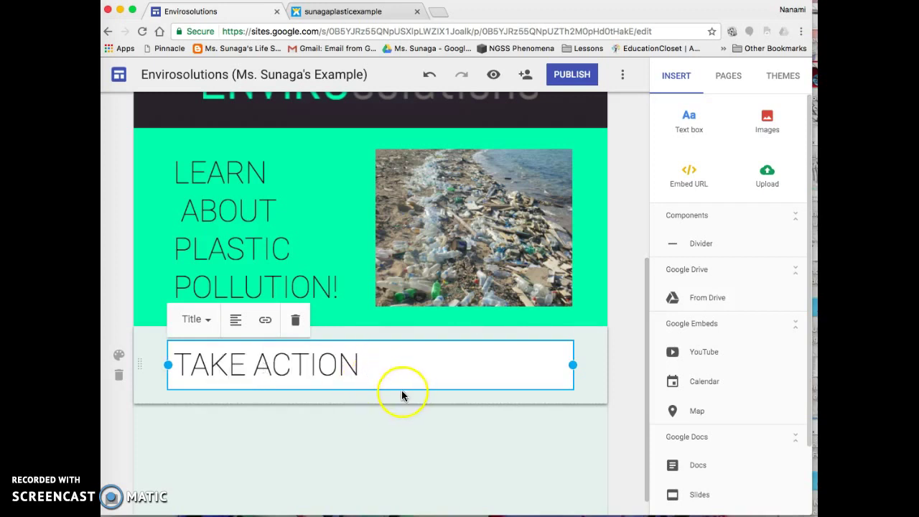
double_click(334, 366)
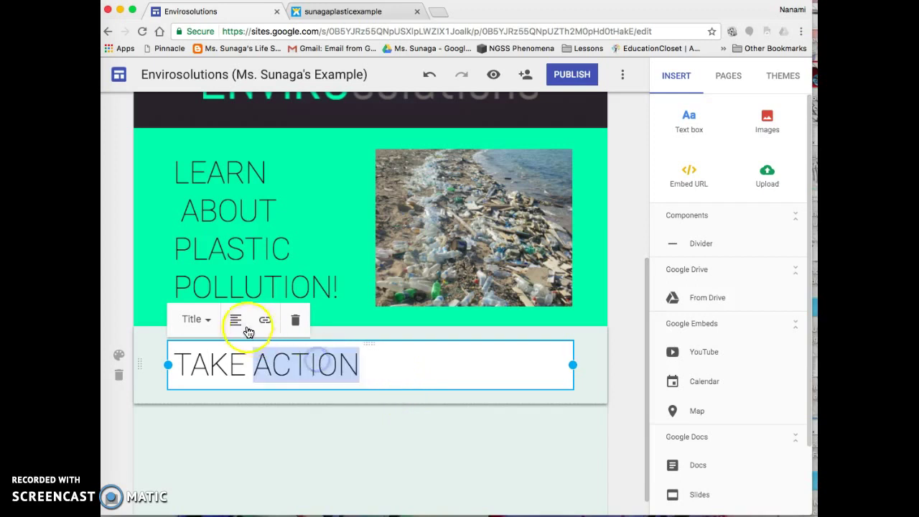
triple_click(240, 363)
click(241, 316)
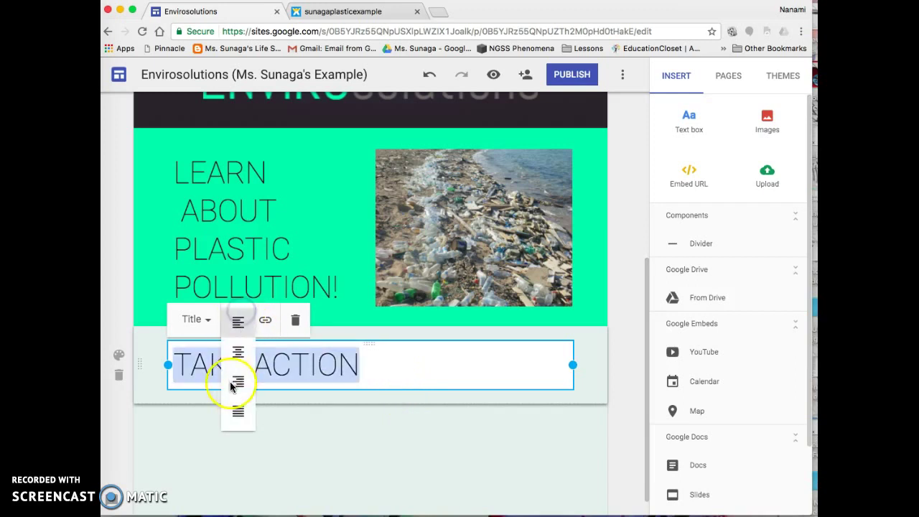
click(236, 359)
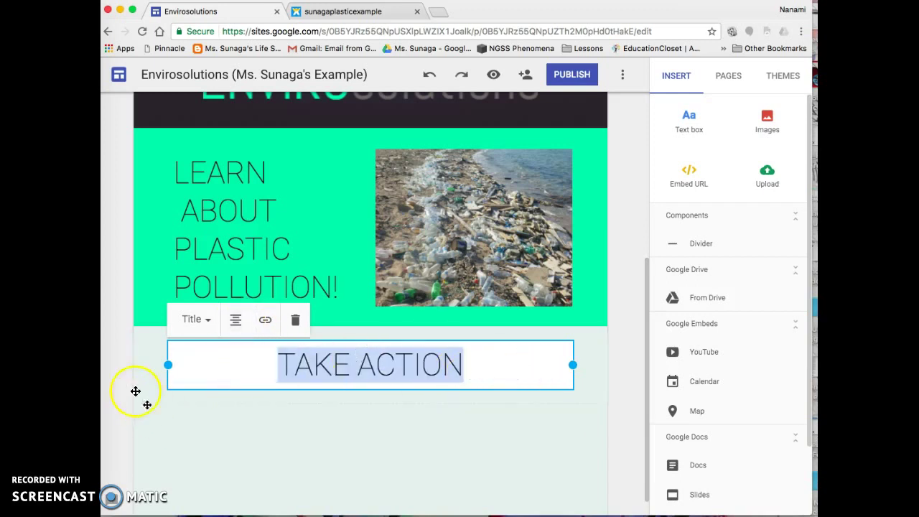
click(120, 359)
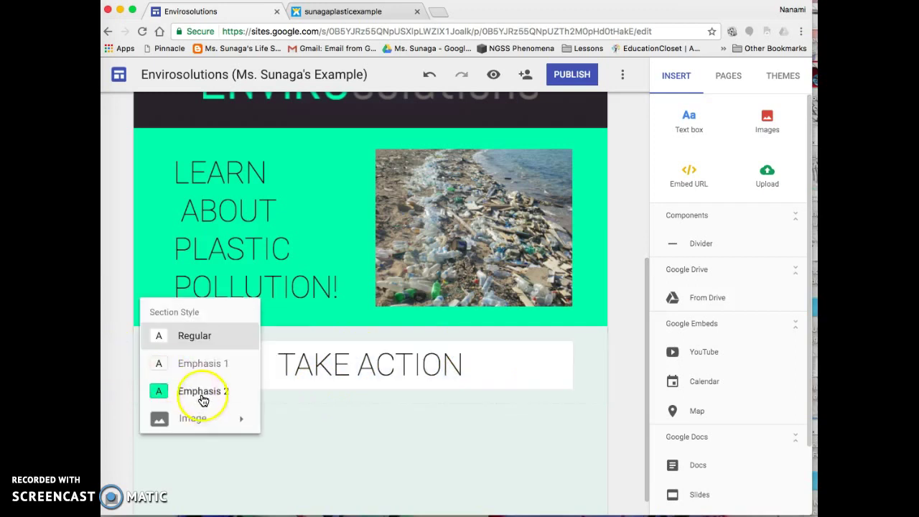
Open the section background image picker and search Google images for 'plastic pollution'
mouse_move(209, 420)
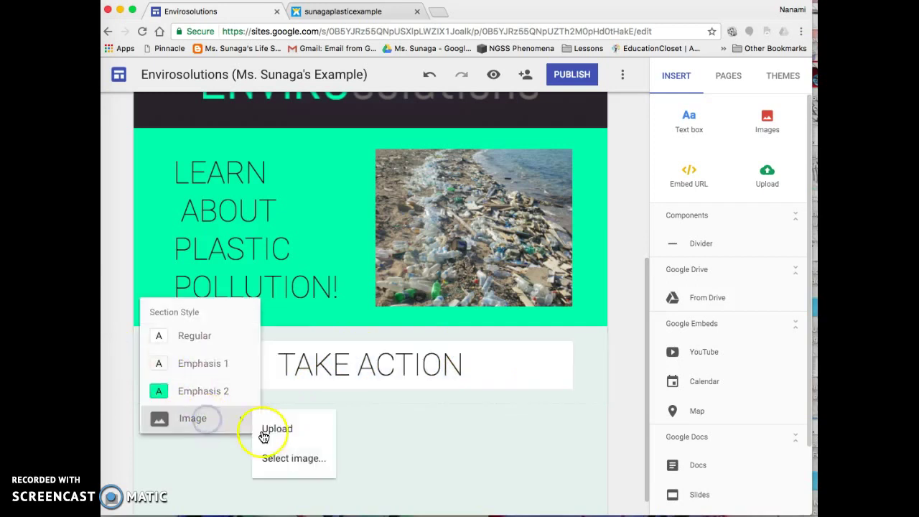
click(284, 465)
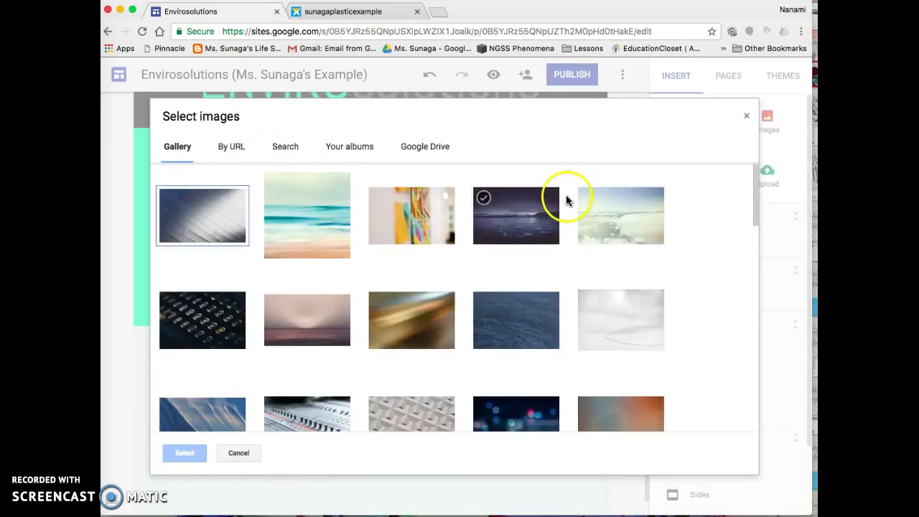
click(417, 151)
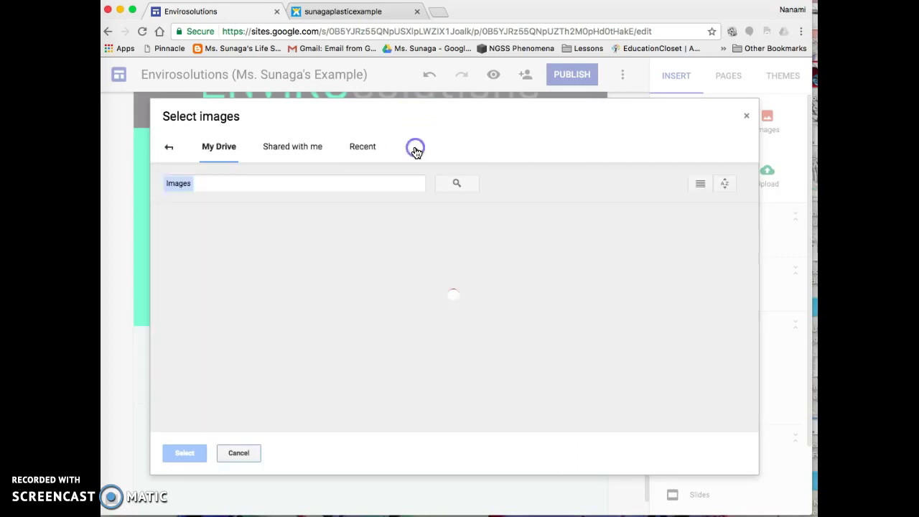
click(174, 148)
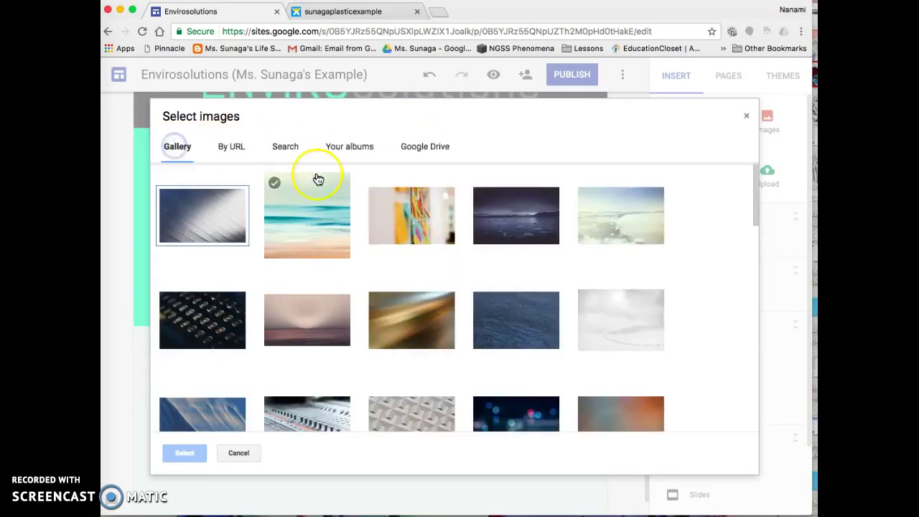
click(284, 146)
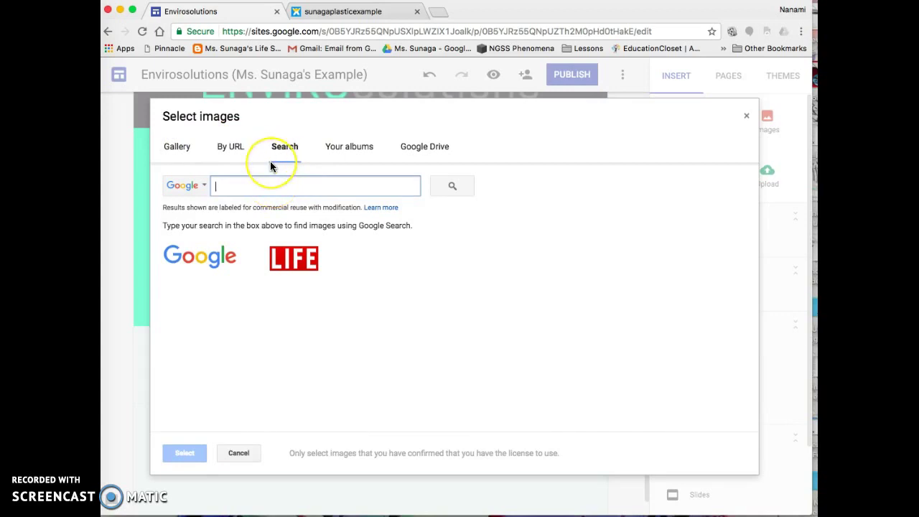
text(plast)
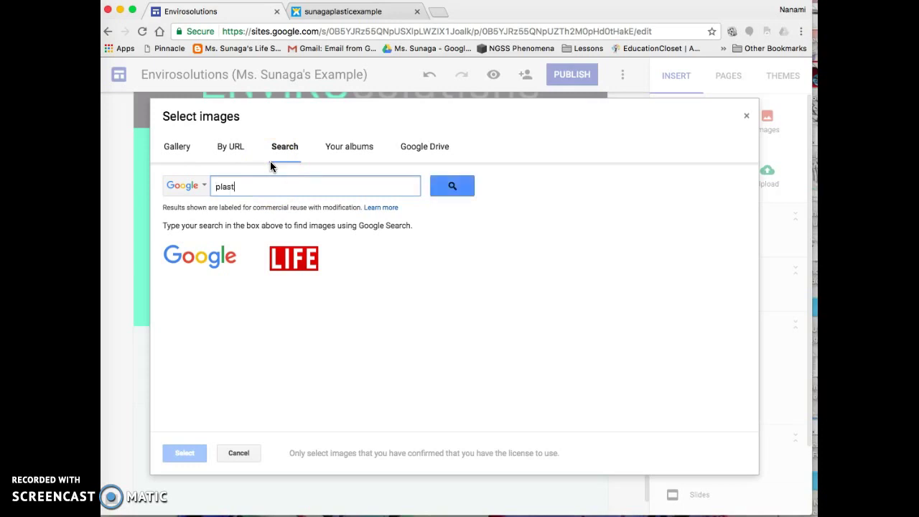
text(ic pollution)
key(Return)
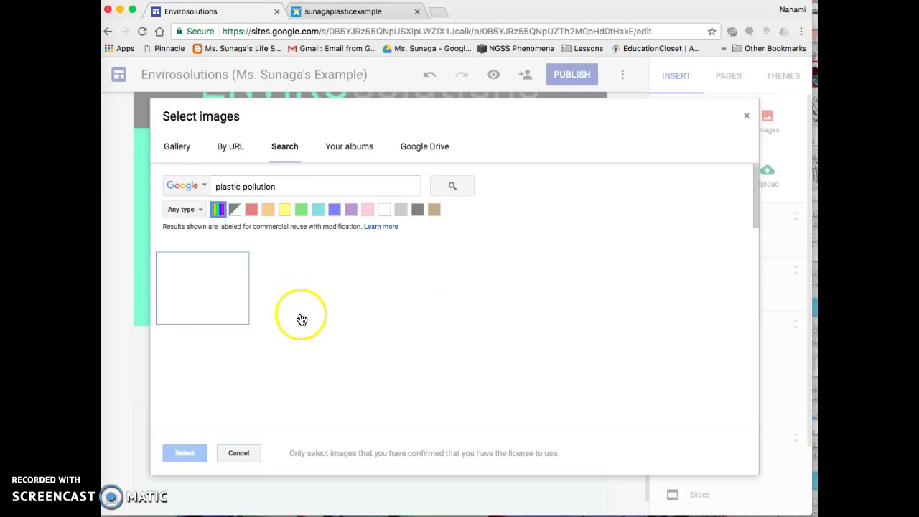
scroll(356, 329, down, 5)
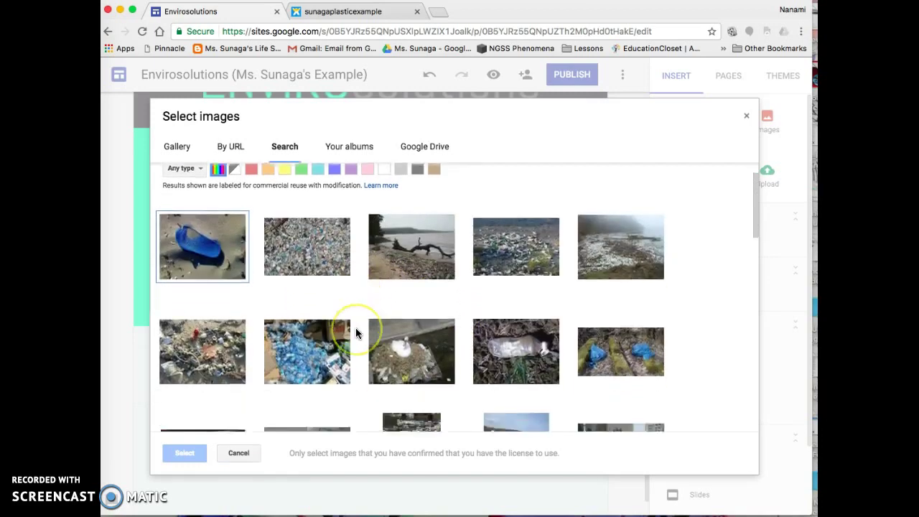
scroll(356, 327, up, 10)
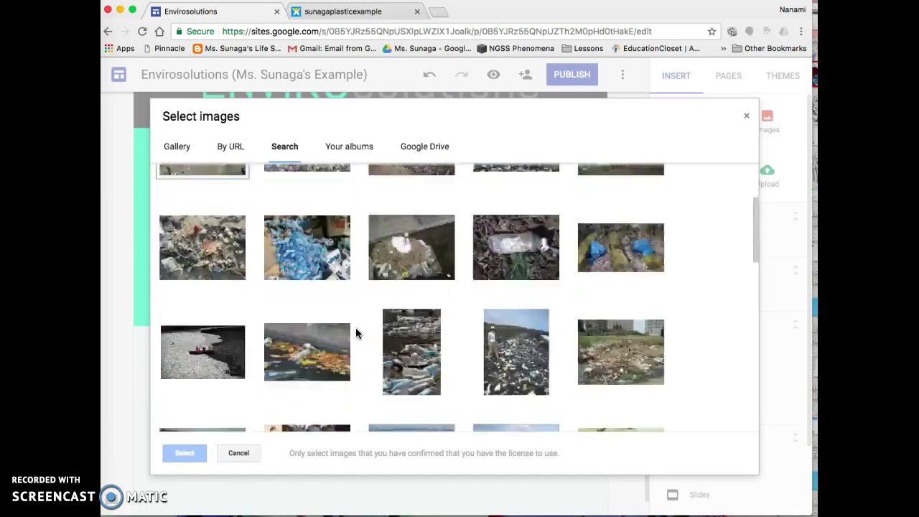
Search 'take action' instead and set the black raised-hand image as the section background
drag(276, 186, 164, 191)
text(take action)
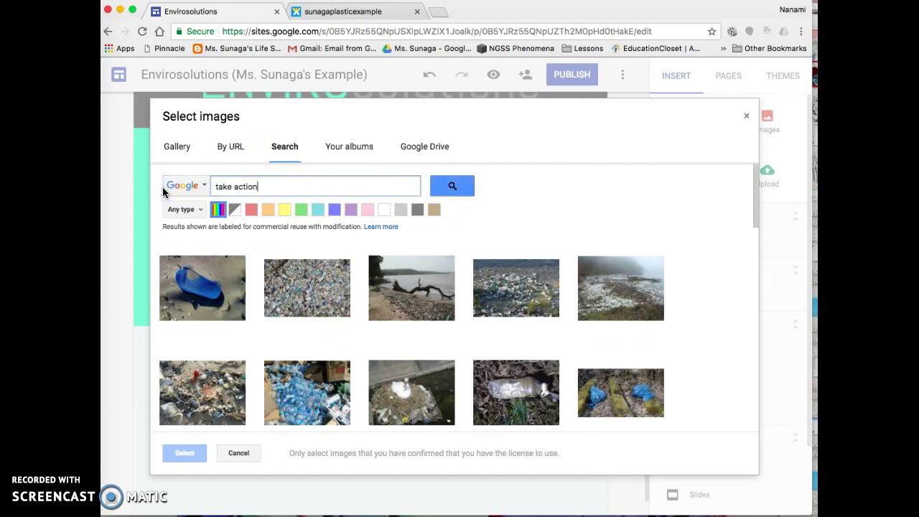
key(Return)
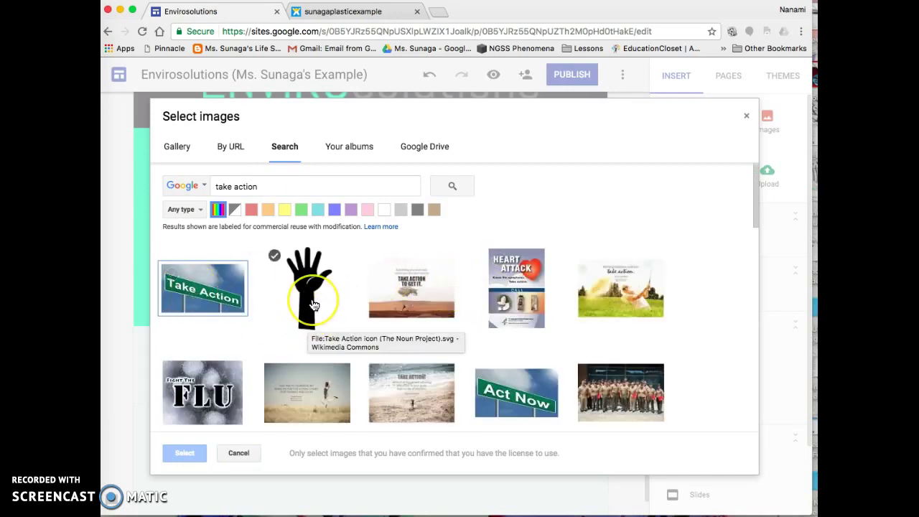
click(312, 305)
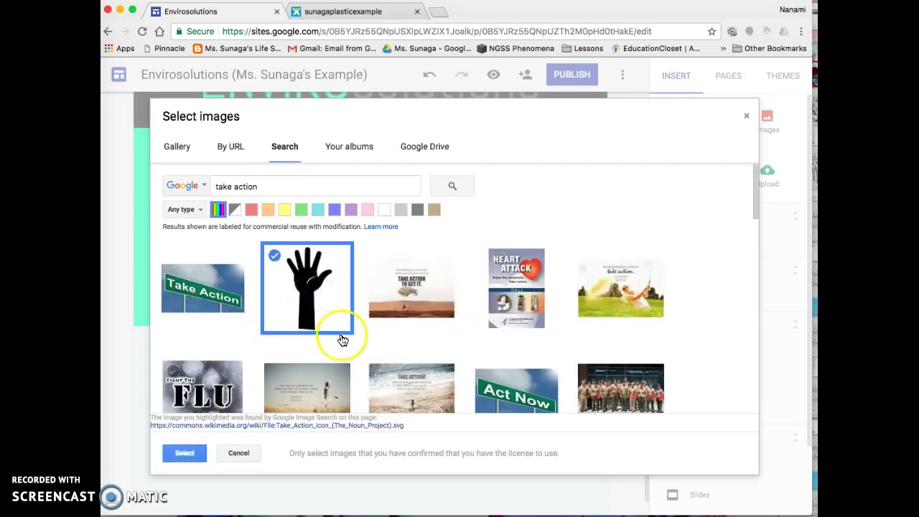
scroll(387, 316, down, 3)
scroll(407, 303, down, 2)
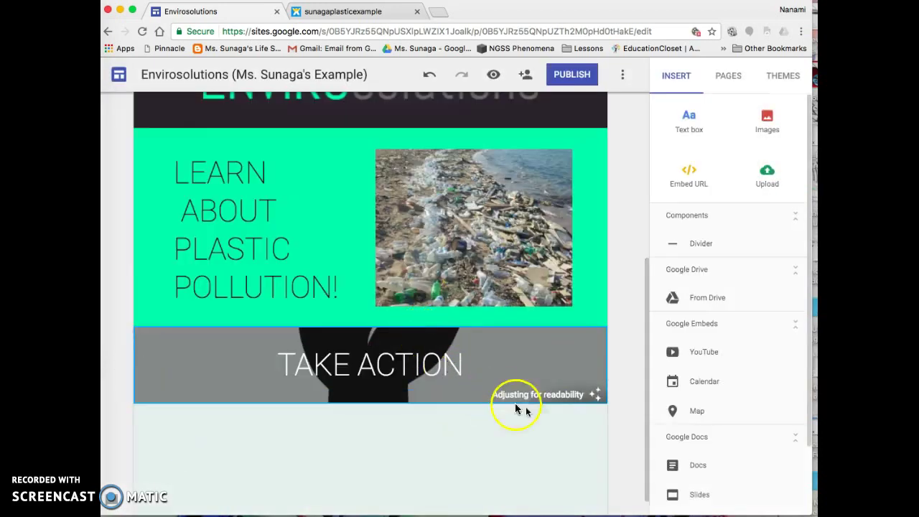
click(300, 401)
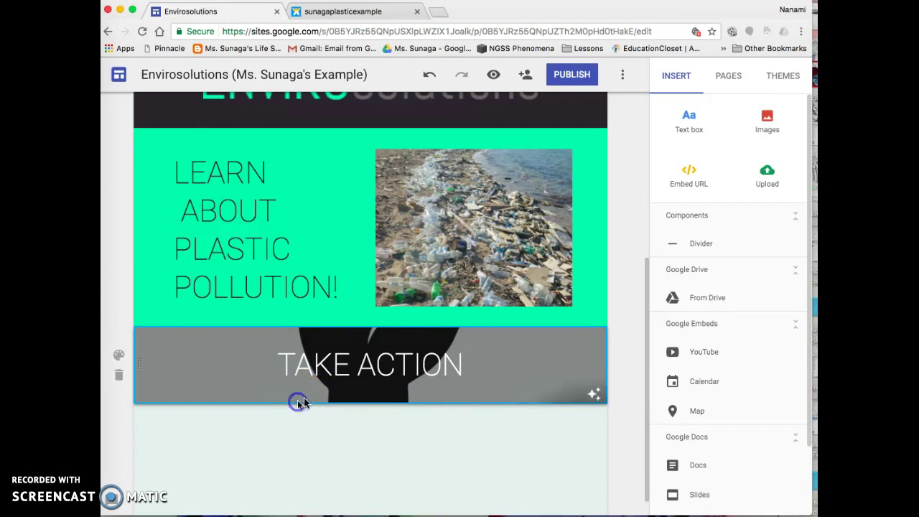
Add empty lines below the TAKE ACTION title to enlarge its text box
click(469, 365)
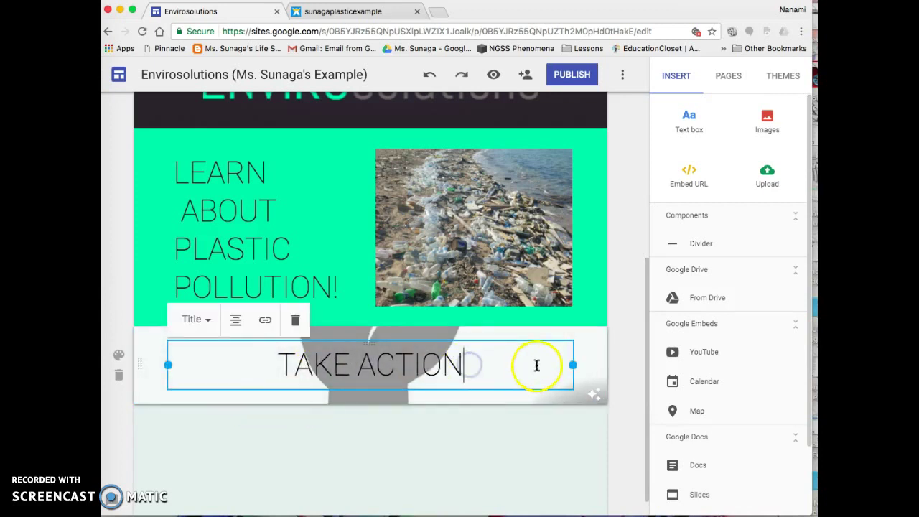
click(394, 333)
click(436, 371)
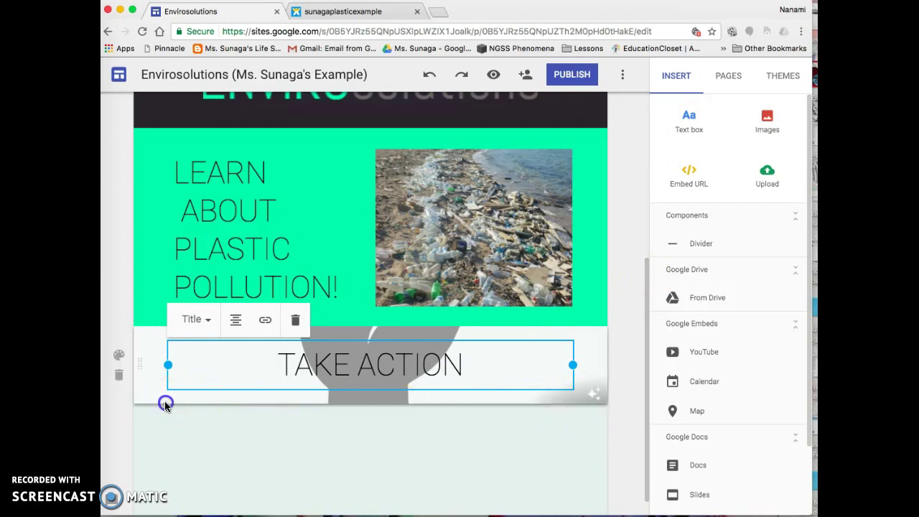
click(164, 370)
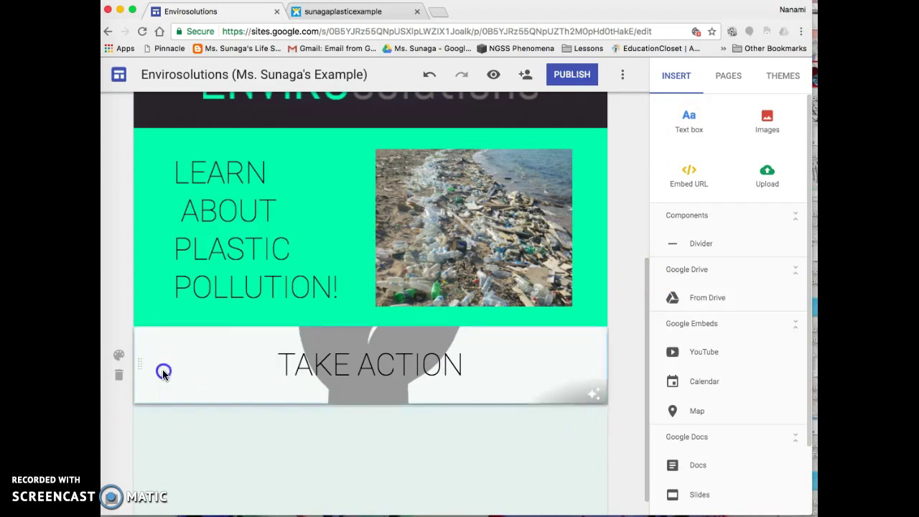
click(396, 375)
key(Return)
key(Return)
key(Return)
key(Return)
key(Return)
key(Return)
key(Return)
key(Return)
key(Return)
key(Return)
key(Return)
key(Return)
key(Return)
key(Return)
key(Return)
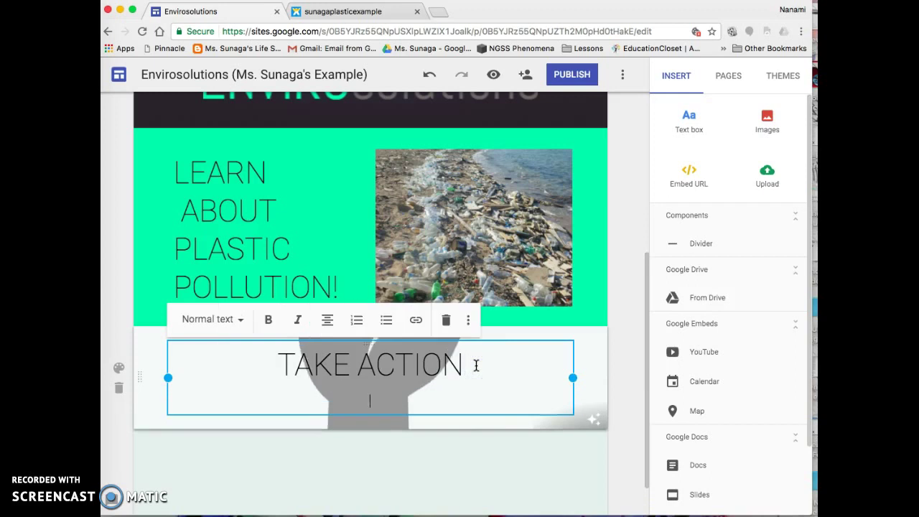
click(399, 335)
key(Return)
key(Return)
key(Return)
key(Return)
key(Return)
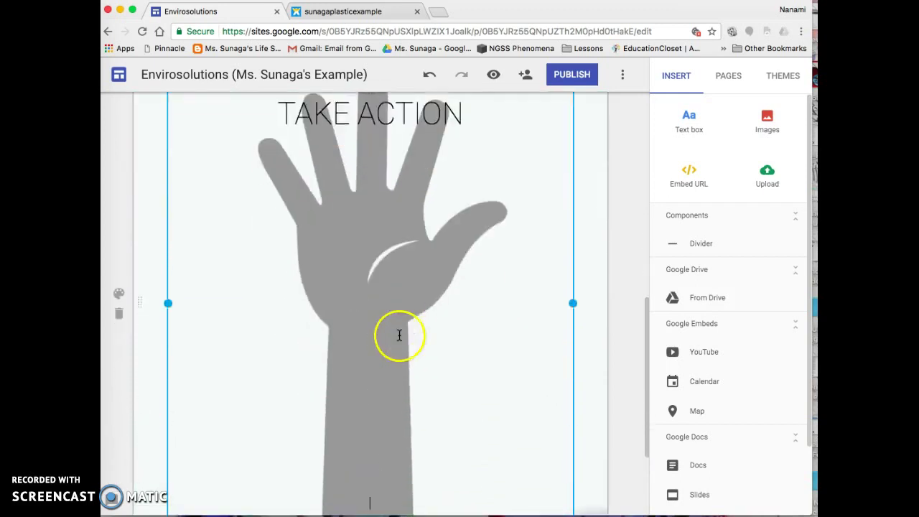
Delete the added empty lines so the TAKE ACTION title box is back to one line
scroll(467, 283, up, 2)
scroll(467, 283, up, 1)
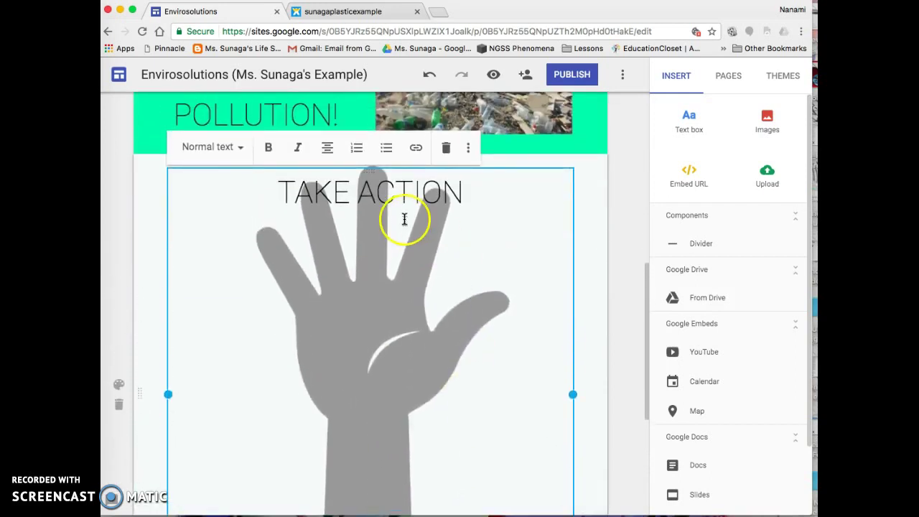
click(393, 193)
scroll(352, 311, down, 5)
scroll(353, 312, up, 6)
click(437, 386)
scroll(437, 386, down, 2)
scroll(438, 385, up, 4)
scroll(438, 387, down, 6)
scroll(438, 387, up, 5)
click(384, 280)
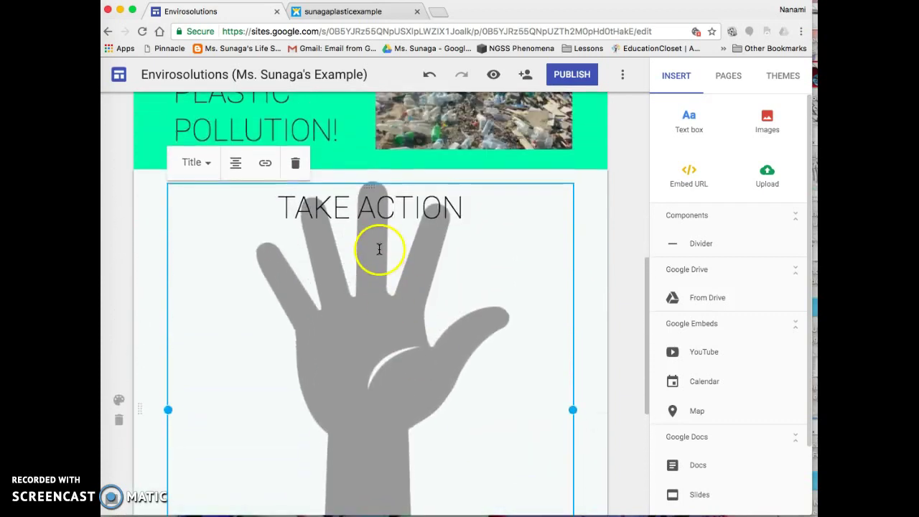
scroll(378, 250, down, 5)
click(354, 247)
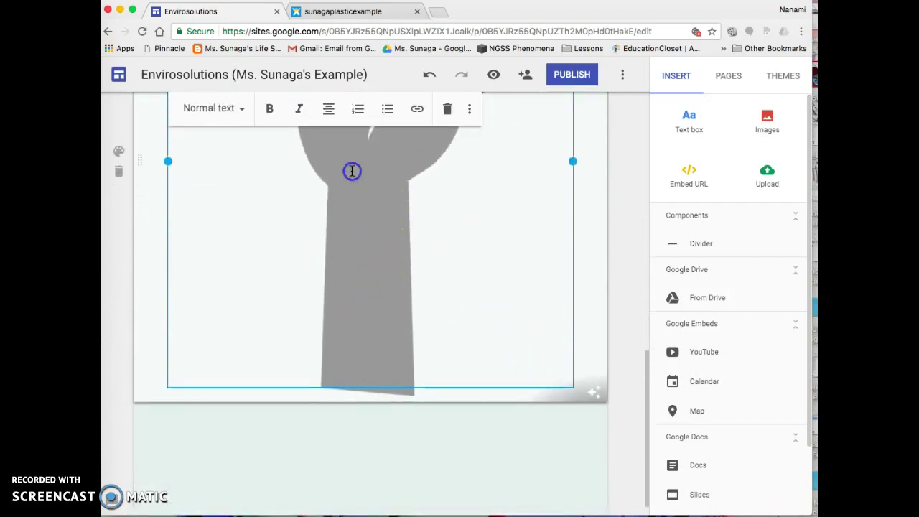
key(BackSpace)
key(BackSpace)
key(BackSpace)
key(BackSpace)
key(BackSpace)
key(BackSpace)
key(BackSpace)
key(BackSpace)
key(BackSpace)
key(BackSpace)
key(BackSpace)
key(BackSpace)
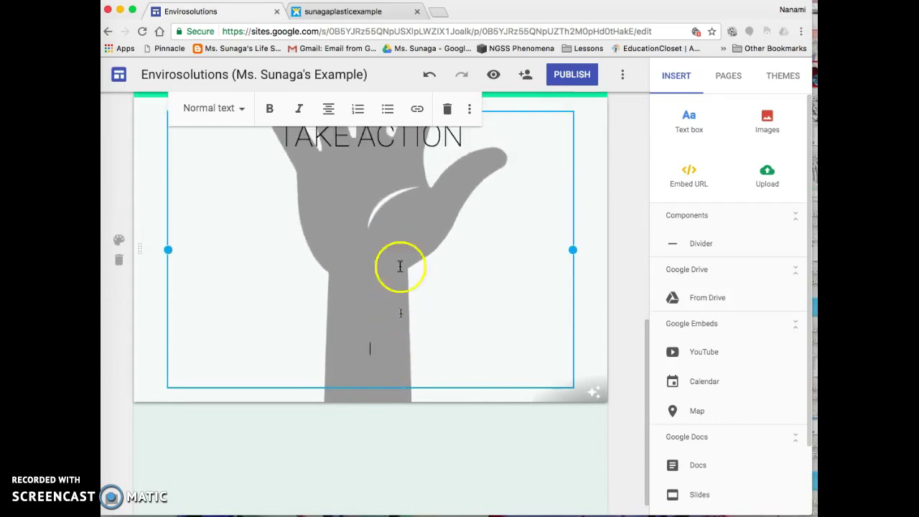
key(BackSpace)
key(BackSpace)
key(BackSpace)
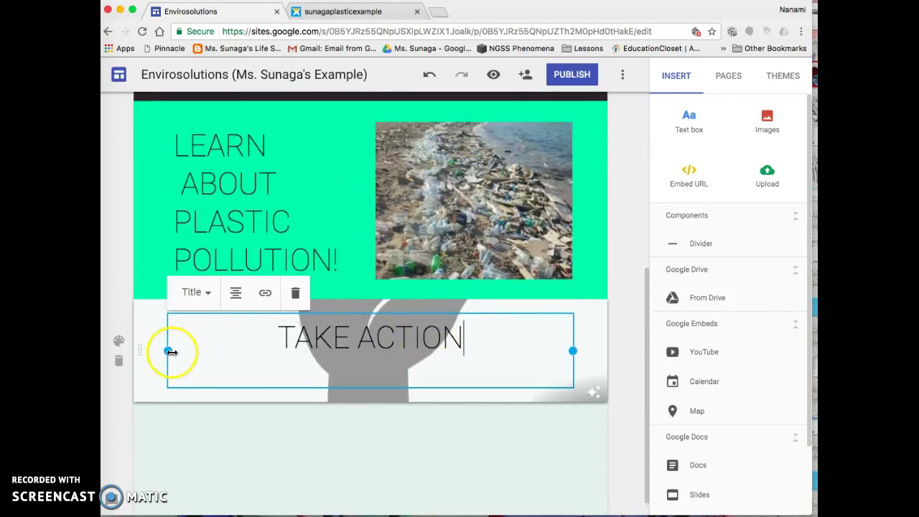
Remove the section's background image and move the narrowed, two-line TAKE ACTION title into the right column
click(121, 342)
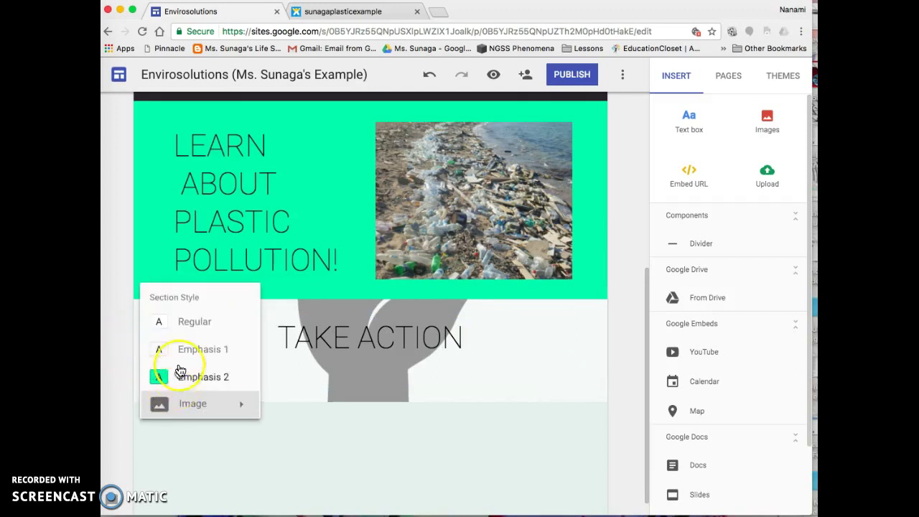
click(184, 321)
click(377, 339)
click(532, 351)
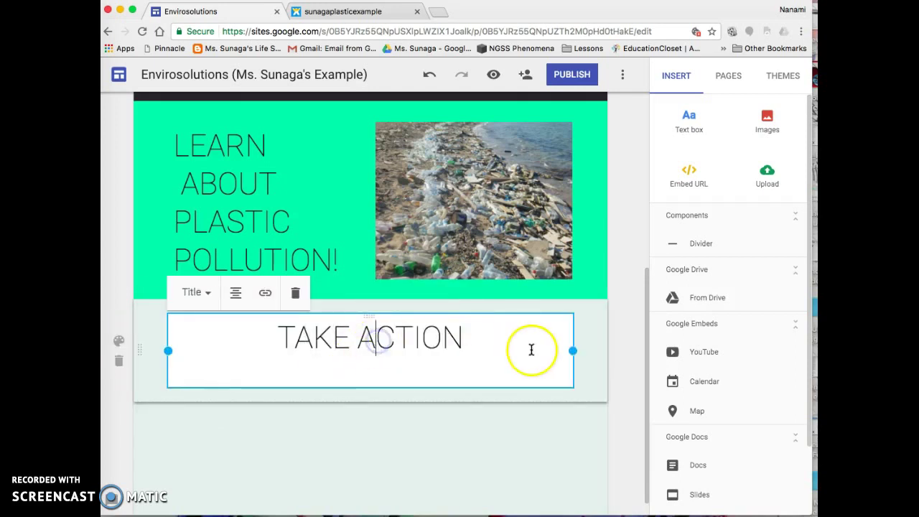
drag(572, 351, 329, 368)
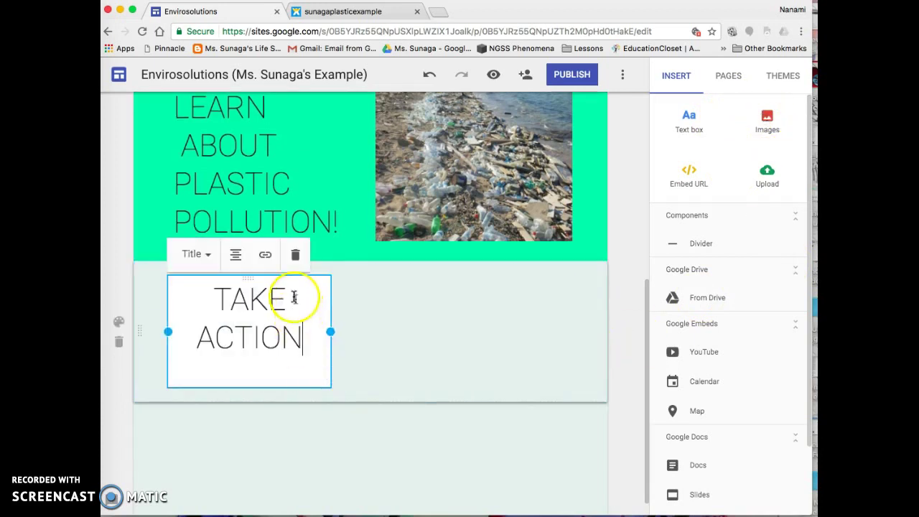
drag(330, 303, 578, 304)
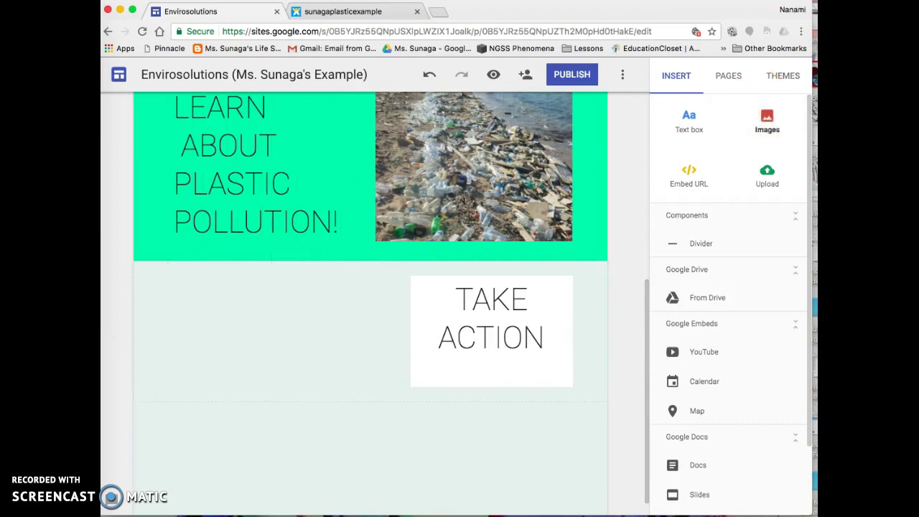
click(321, 347)
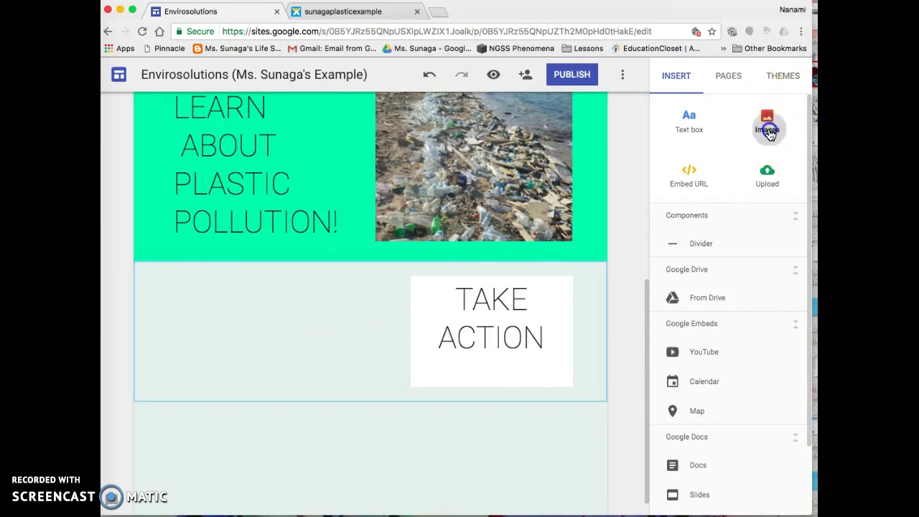
Insert the black raised-hand image found with a 'take action' image search
click(766, 122)
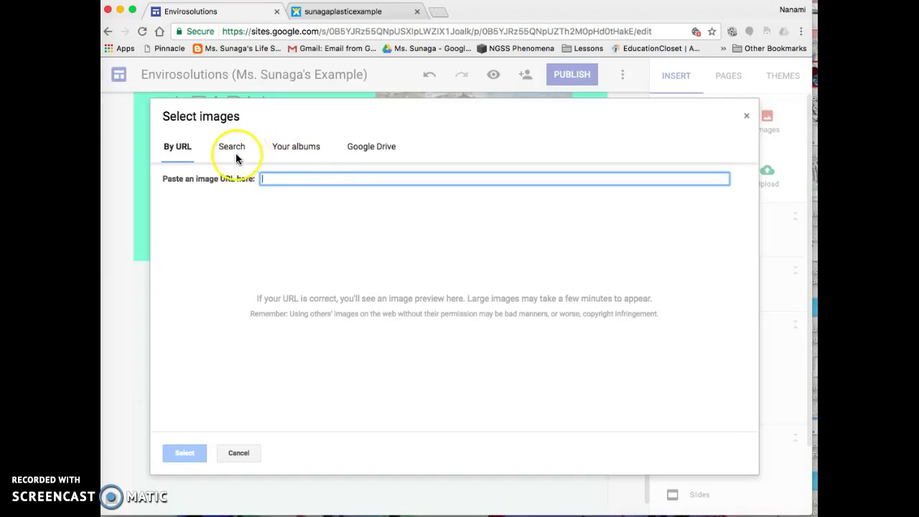
click(235, 153)
click(244, 188)
text(take action)
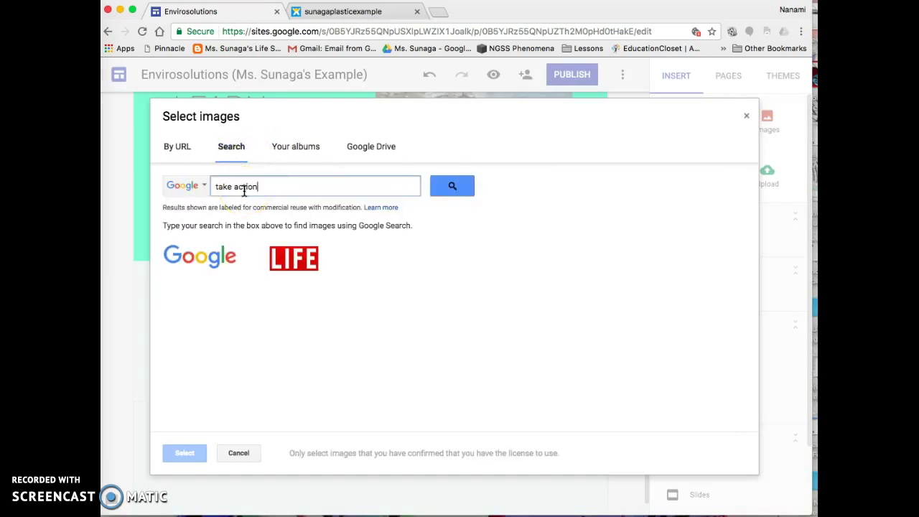
key(Return)
click(310, 305)
click(185, 449)
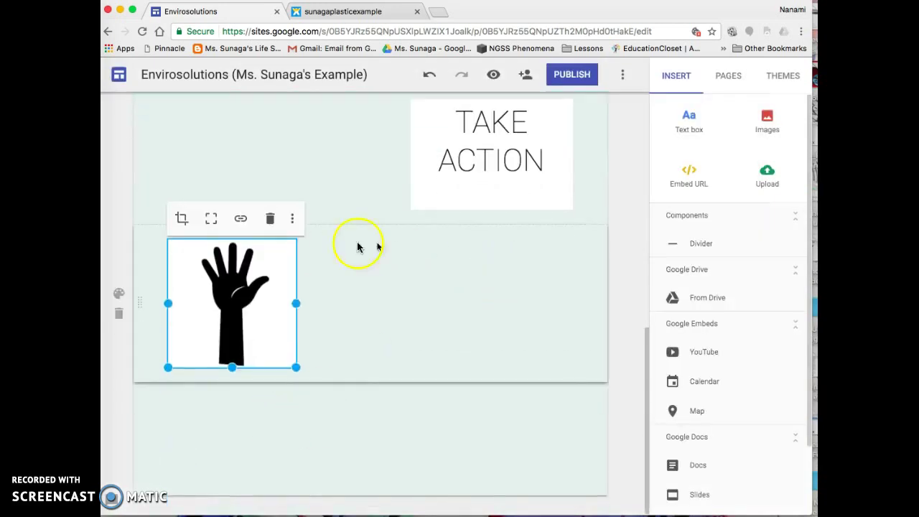
Move the hand image left of the TAKE ACTION title and enlarge it
drag(256, 379, 258, 208)
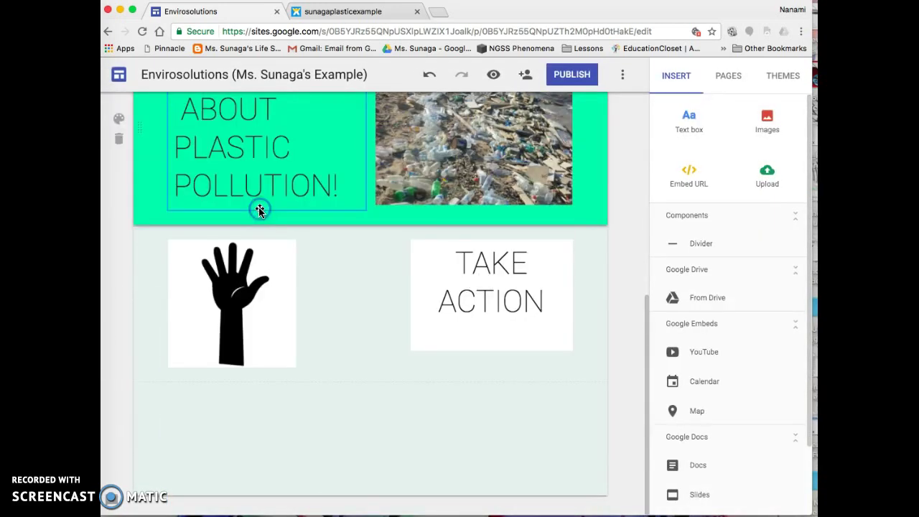
click(484, 320)
click(255, 313)
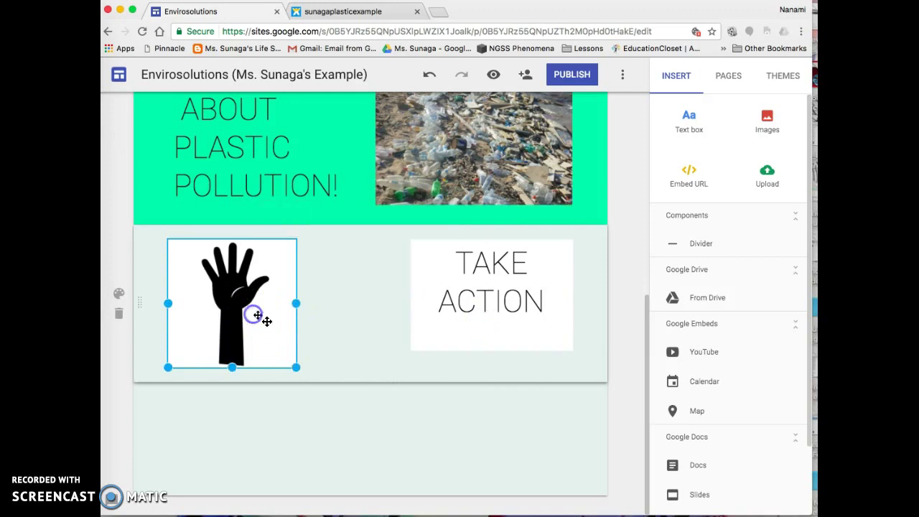
drag(296, 366, 366, 394)
drag(266, 394, 267, 430)
Shift the title box toward the hand and add blank lines above and below TAKE ACTION
click(468, 281)
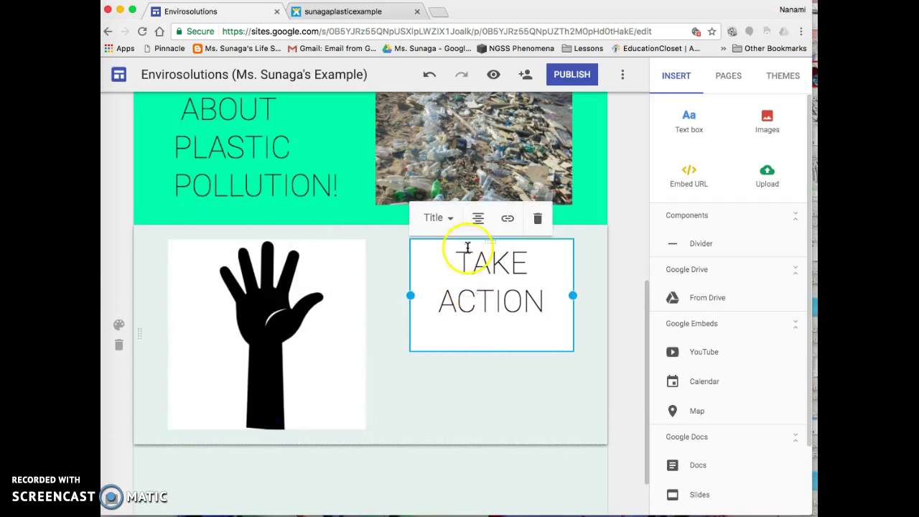
drag(463, 264, 493, 302)
click(421, 266)
key(Return)
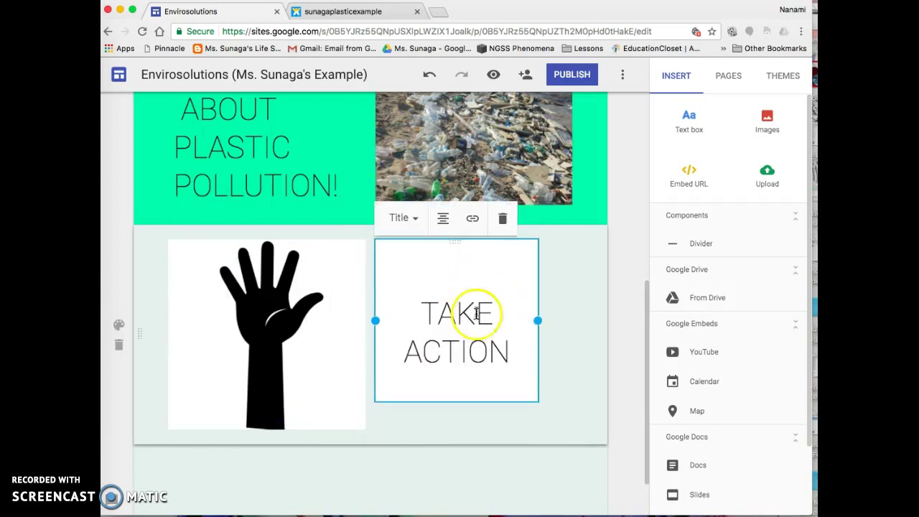
click(517, 354)
key(Return)
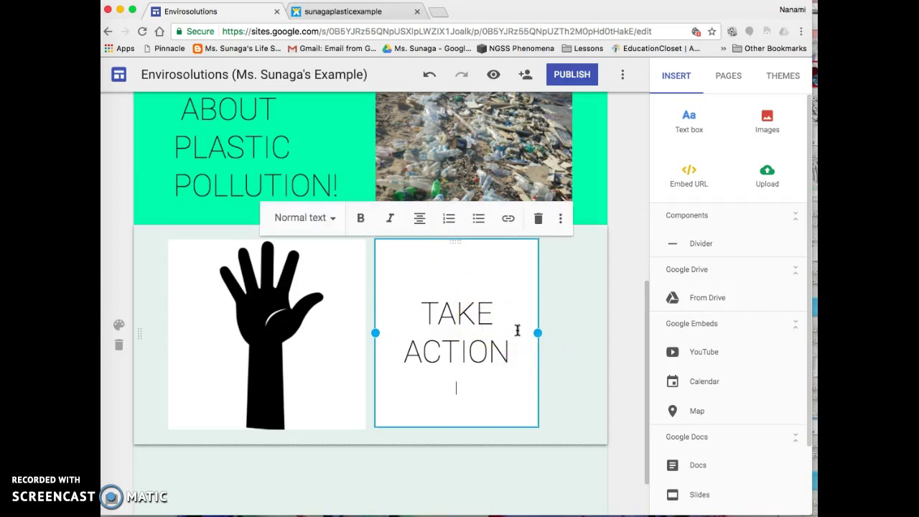
click(564, 338)
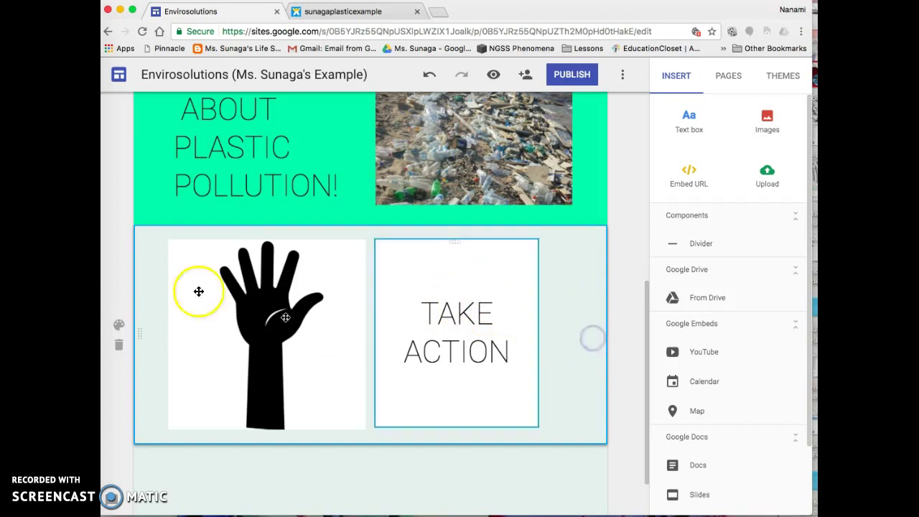
Apply the Emphasis 1 style to the TAKE ACTION section
click(119, 325)
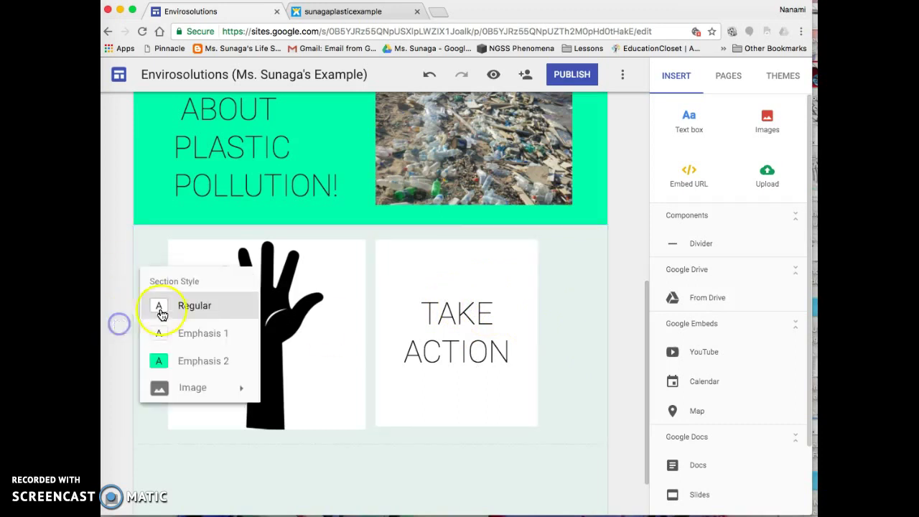
click(113, 326)
click(113, 326)
click(168, 338)
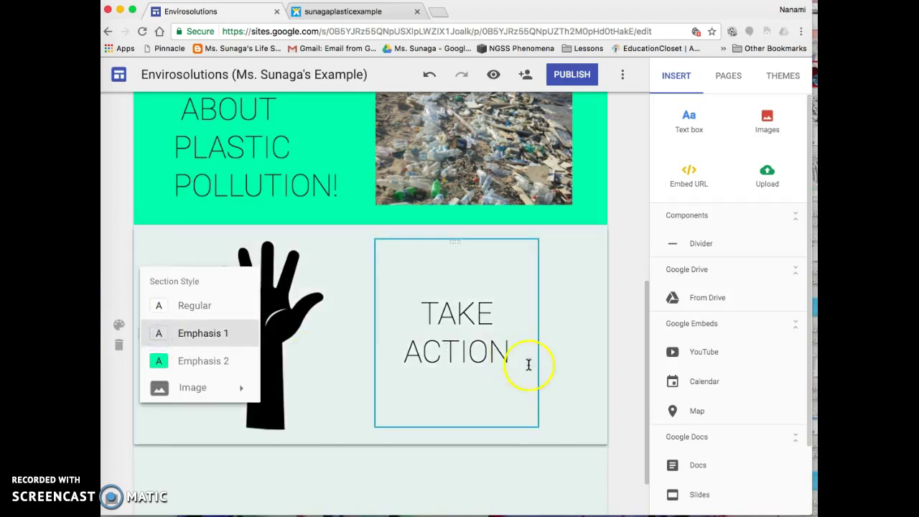
click(497, 478)
scroll(498, 349, up, 3)
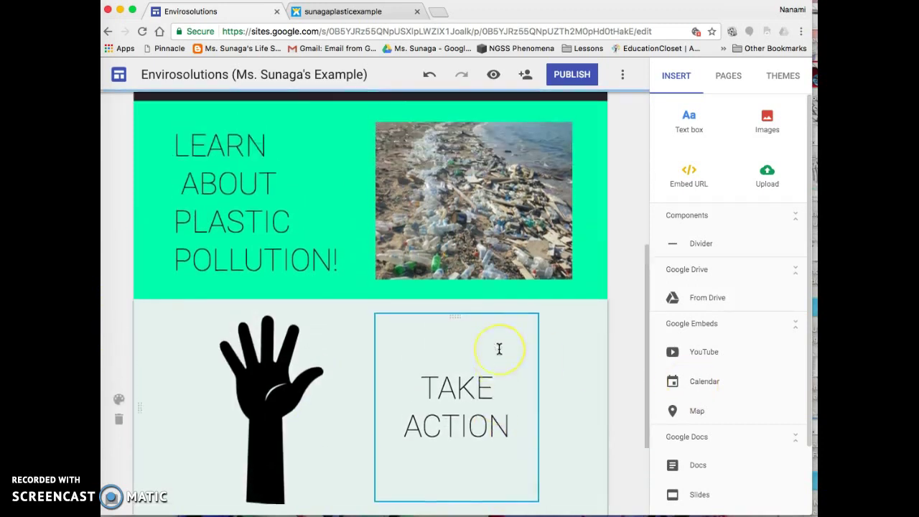
scroll(498, 345, down, 2)
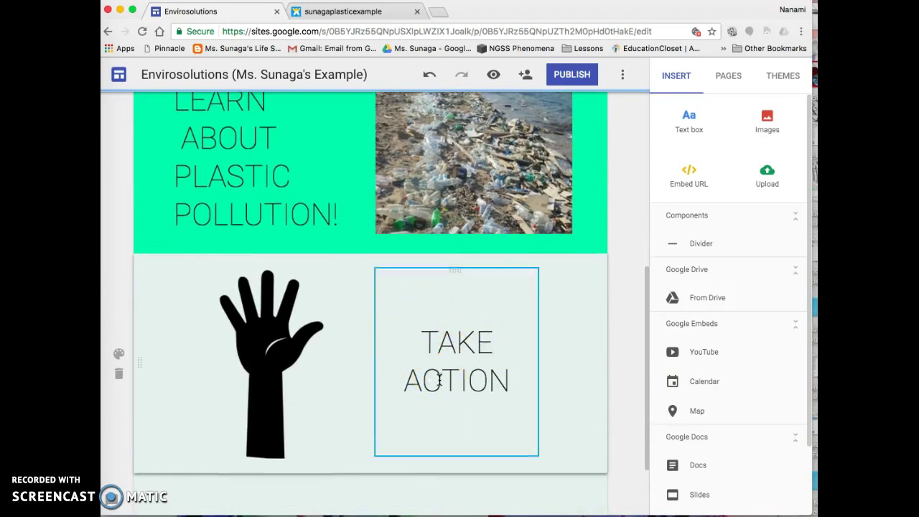
scroll(440, 379, down, 2)
scroll(417, 303, up, 4)
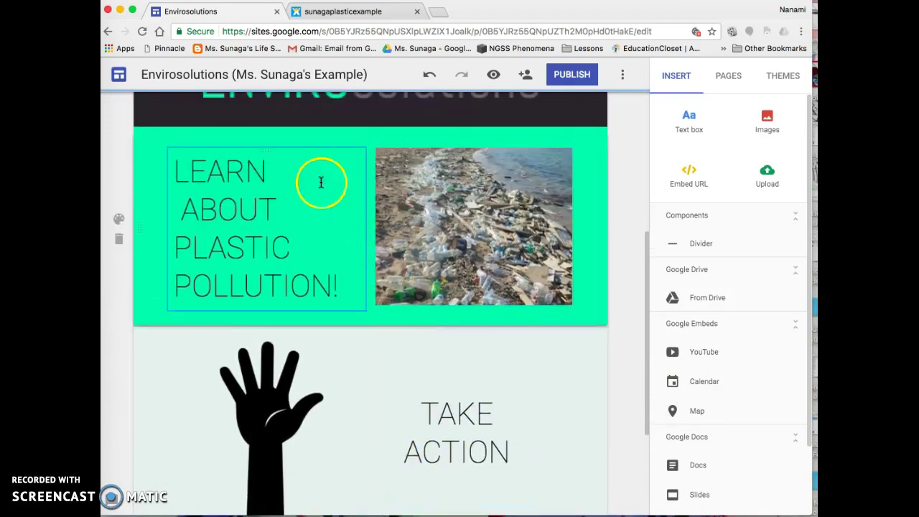
Keep the green LEARN ABOUT PLASTIC POLLUTION! section on the Emphasis 2 style
click(120, 221)
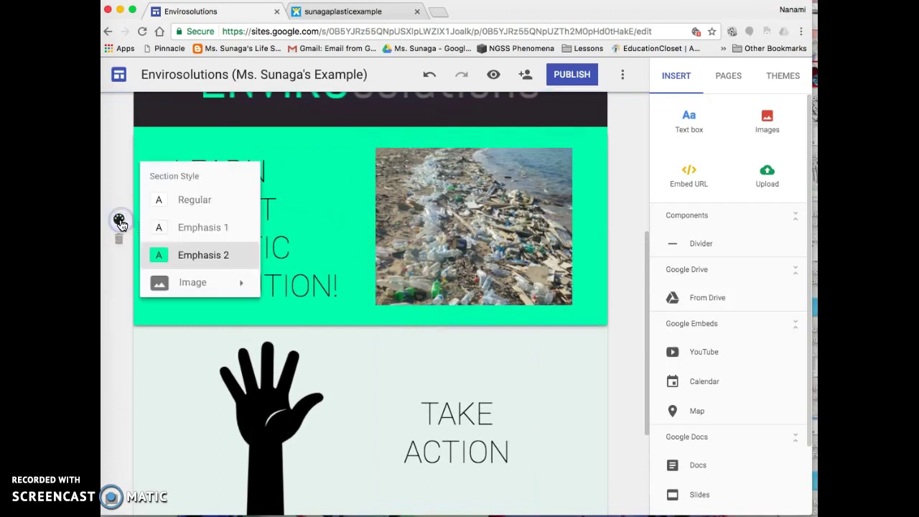
click(212, 264)
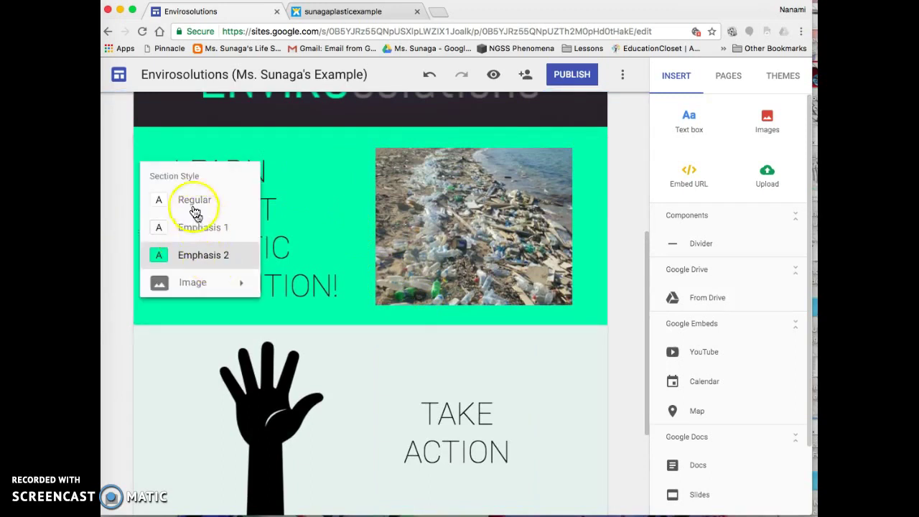
click(579, 364)
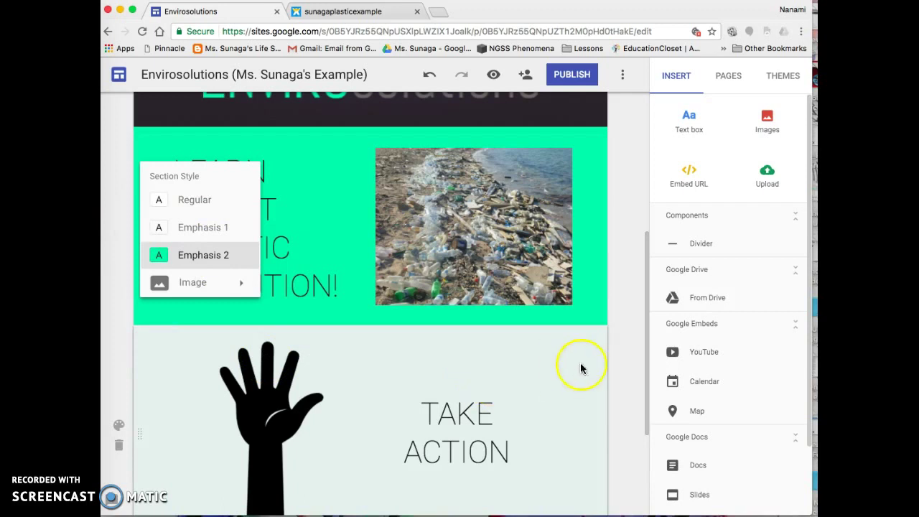
scroll(596, 359, up, 3)
scroll(602, 352, up, 3)
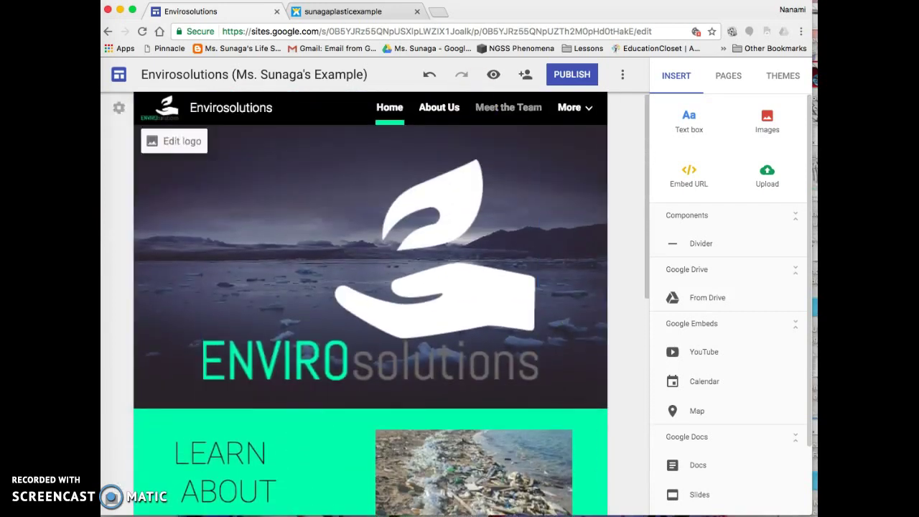
click(347, 12)
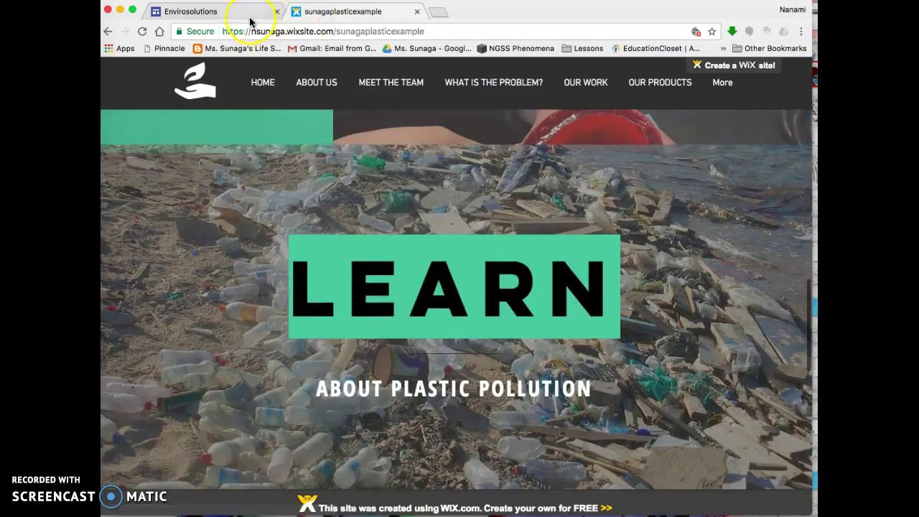
click(250, 13)
scroll(512, 472, down, 10)
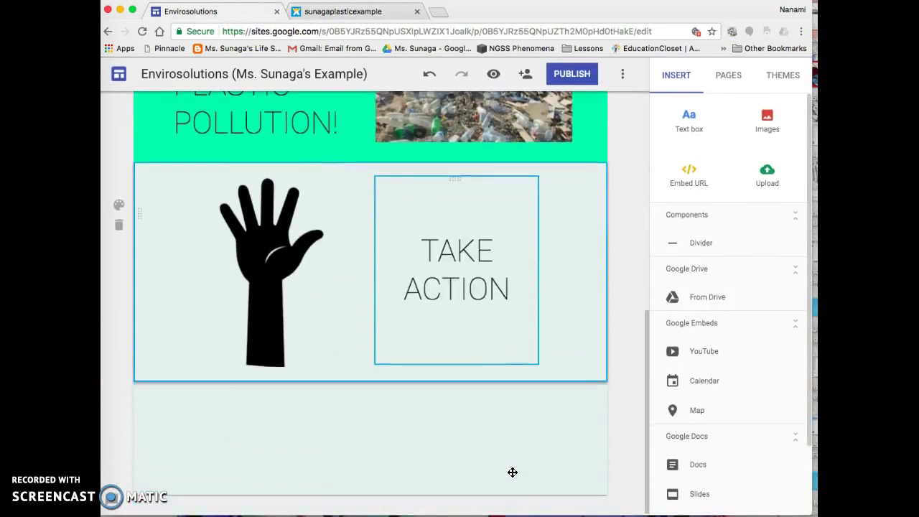
scroll(513, 473, up, 10)
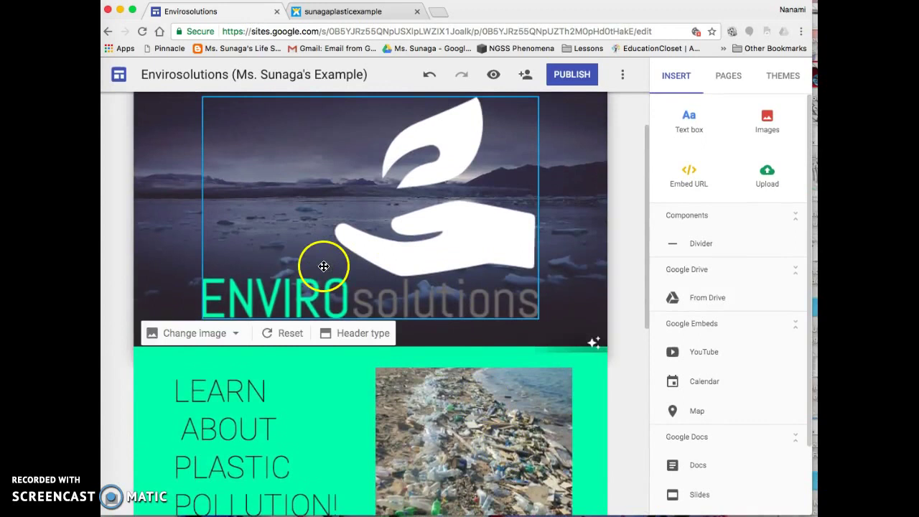
scroll(321, 264, down, 3)
scroll(357, 465, down, 3)
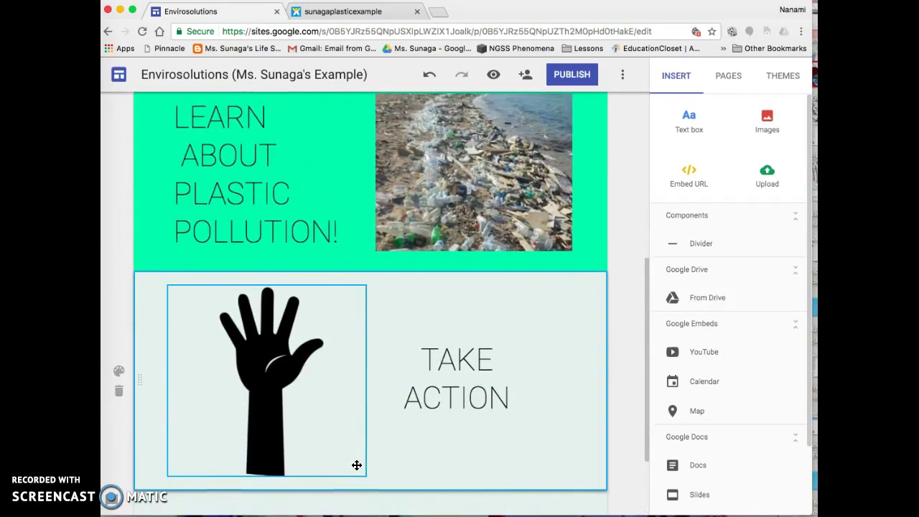